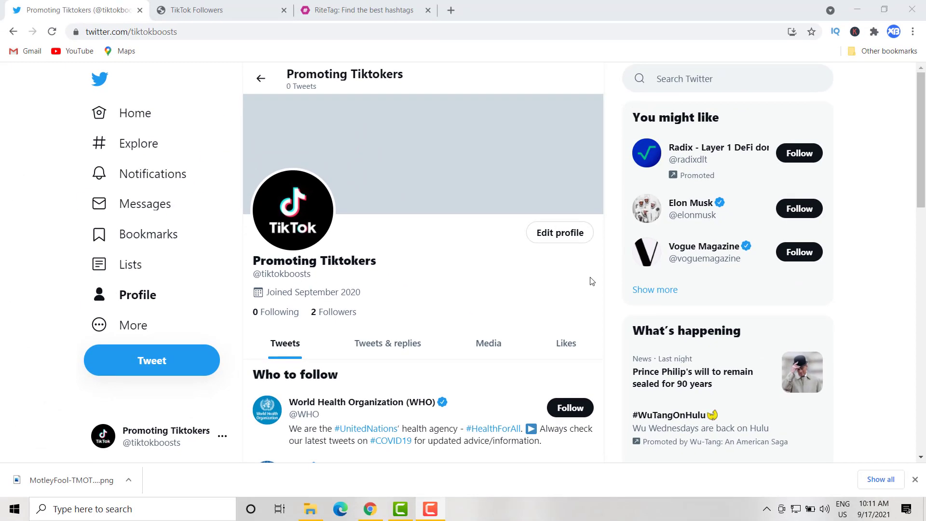
key("ctrl+Tab")
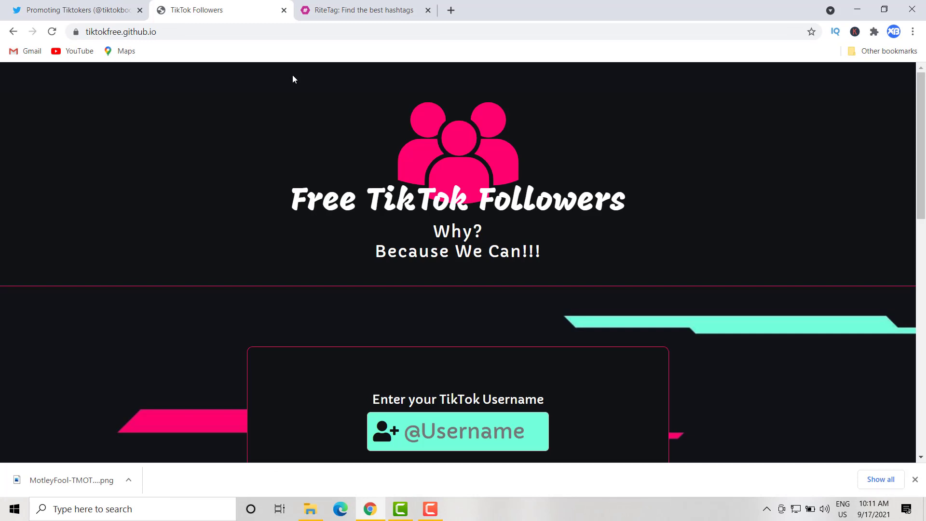
scroll(409, 106, "down", 6)
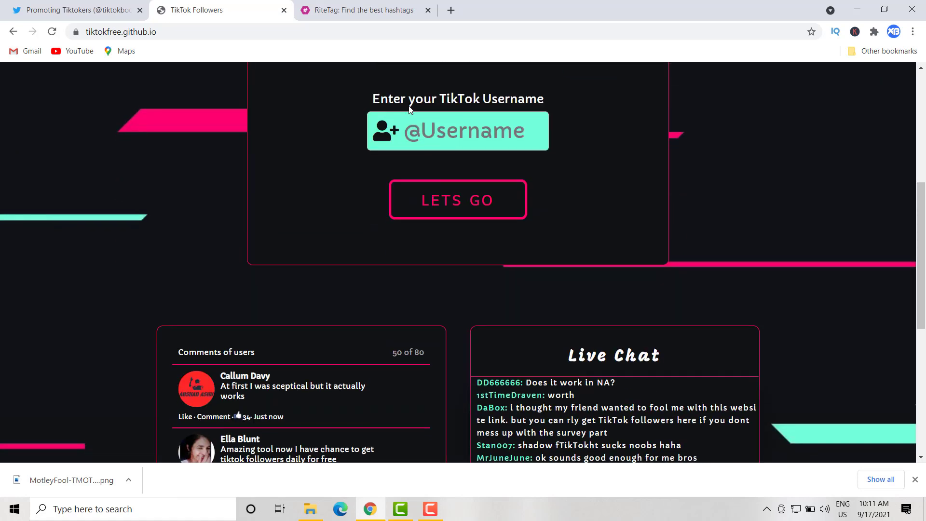
scroll(409, 106, "up", 5)
scroll(409, 106, "up", 2)
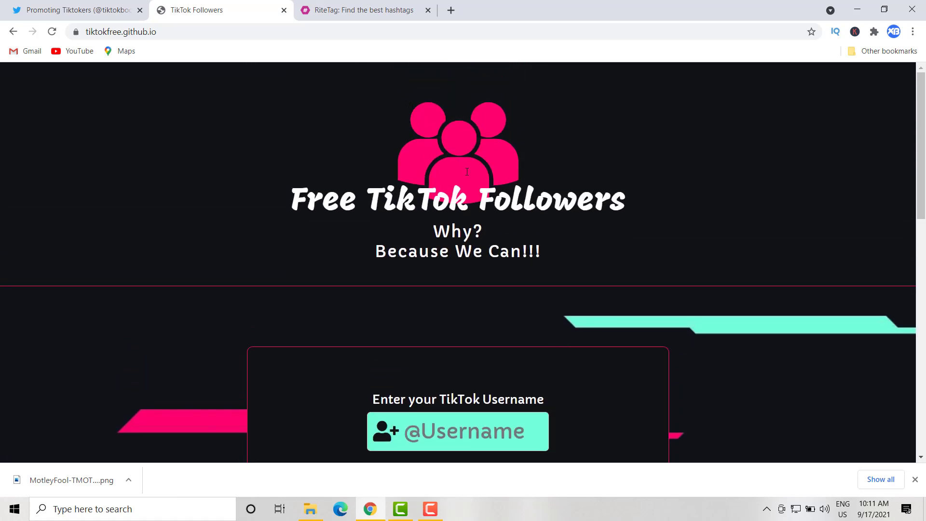
scroll(483, 189, "down", 1)
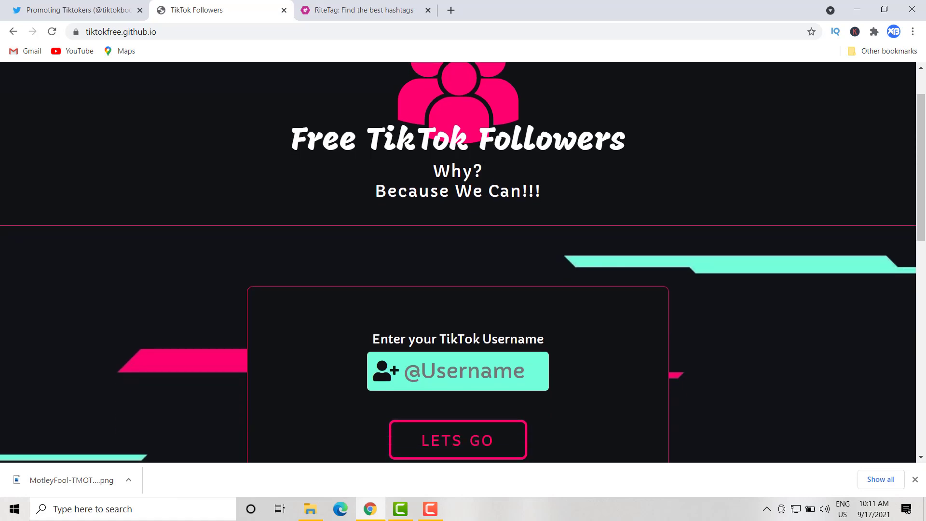
scroll(478, 222, "down", 2)
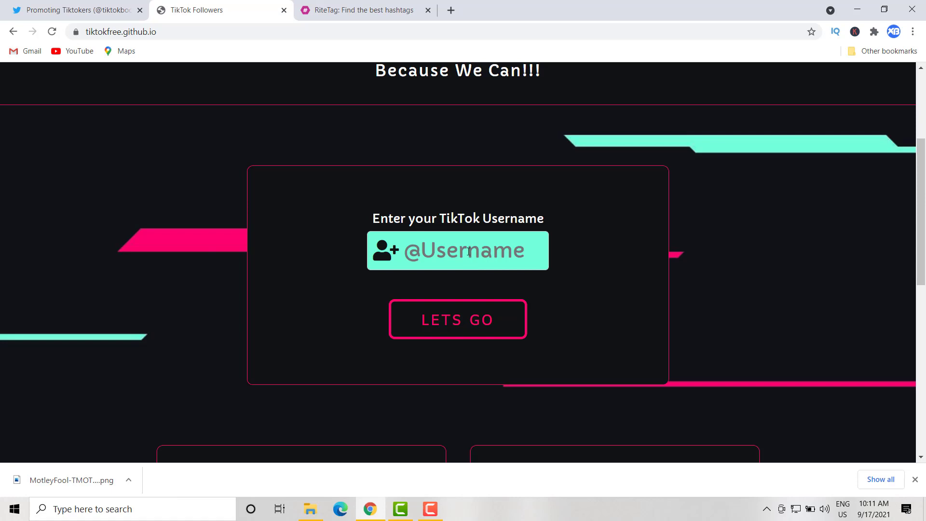
left_click(467, 249)
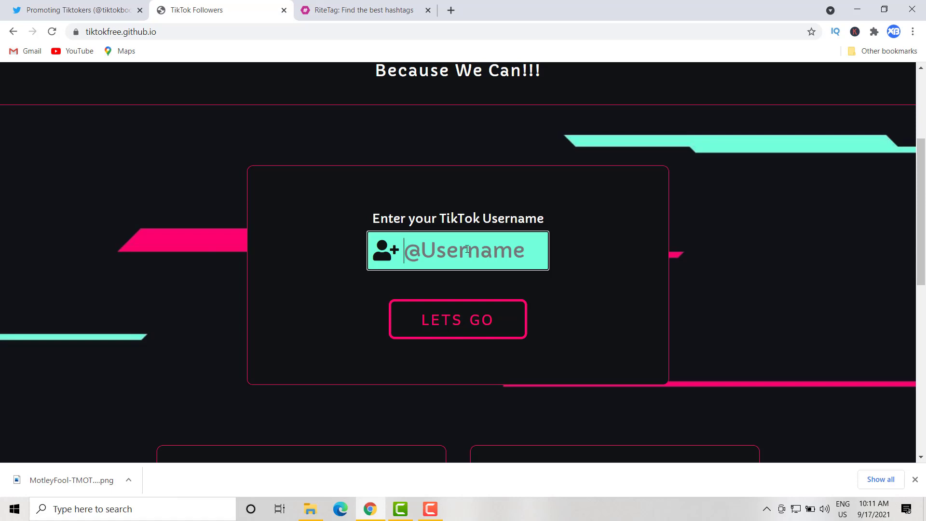
type("@")
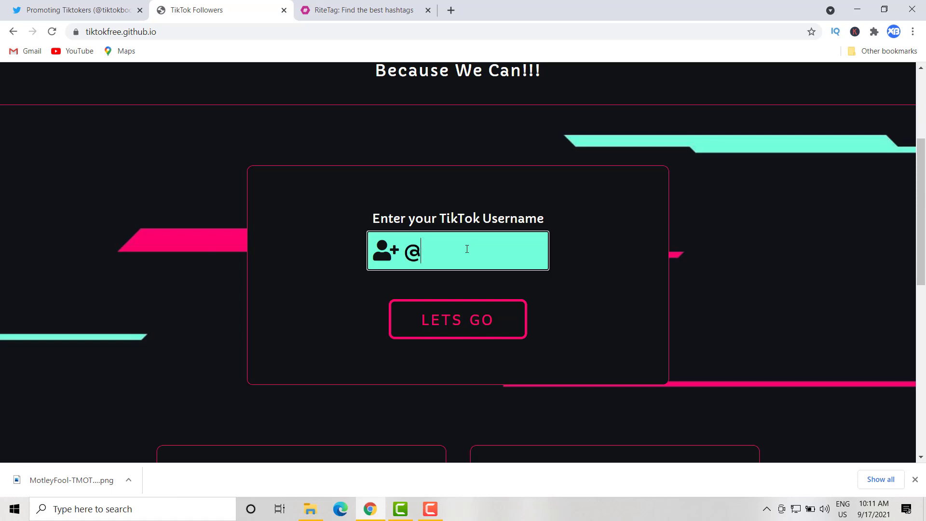
type("boy")
left_click(413, 314)
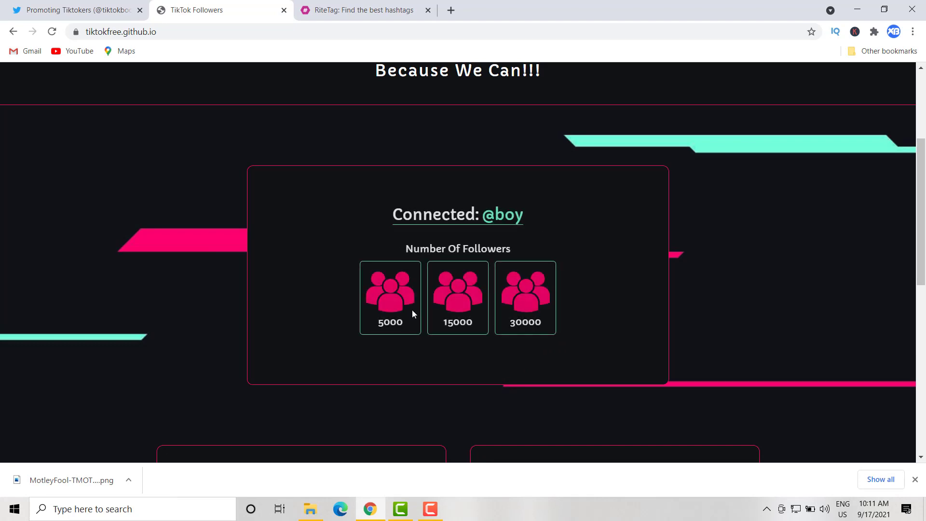
Examine the follower amount options, the user comments and the live chat on the Free TikTok Followers page
scroll(413, 314, "down", 1)
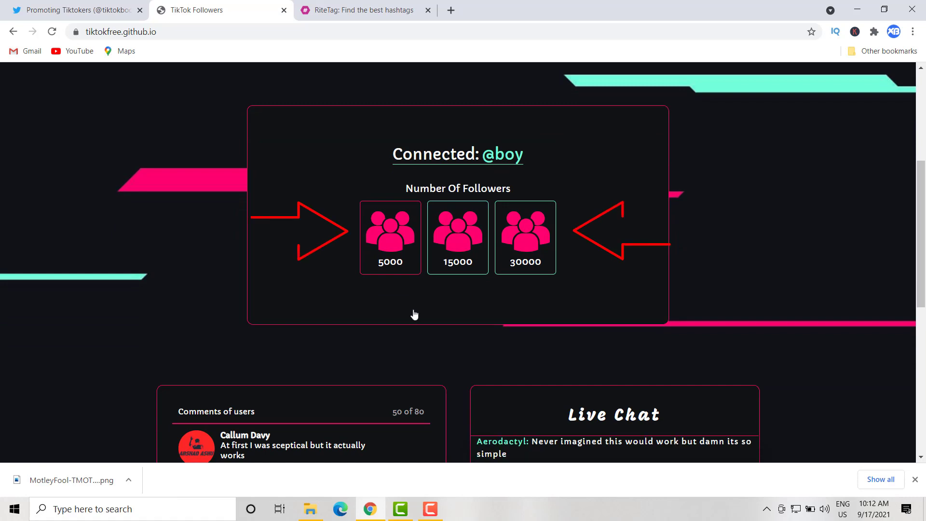
left_click(536, 269)
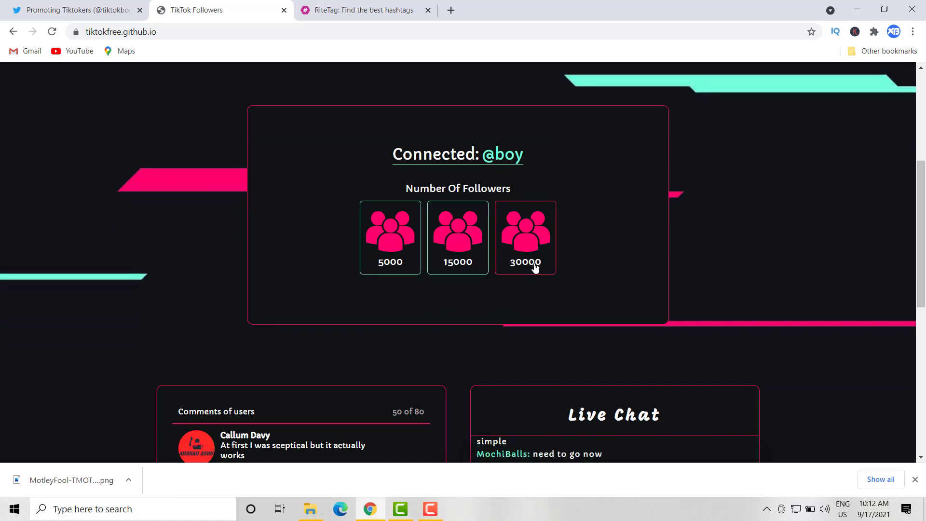
scroll(536, 268, "down", 2)
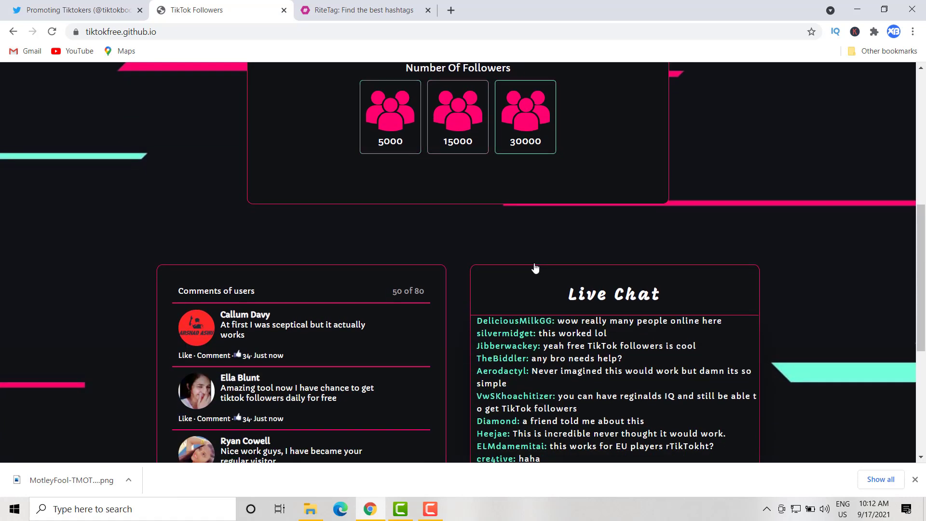
scroll(555, 253, "up", 2)
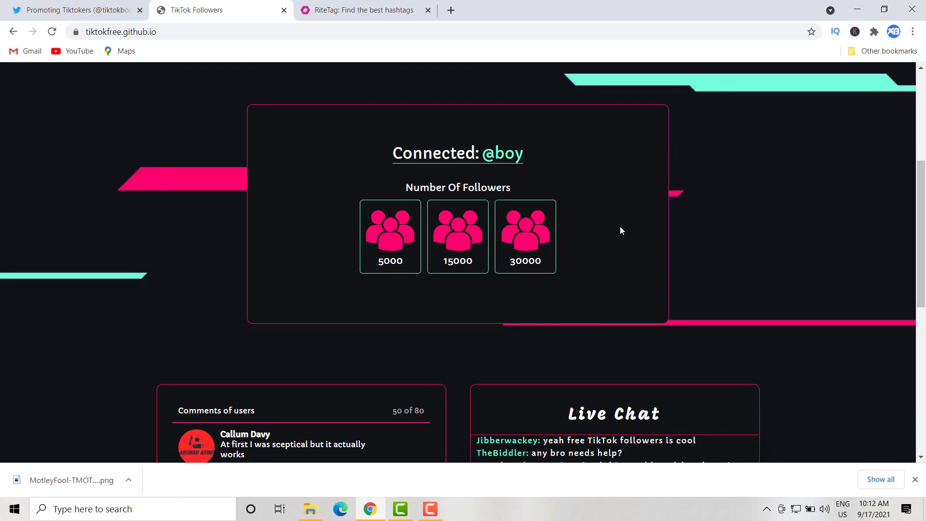
scroll(620, 227, "down", 1)
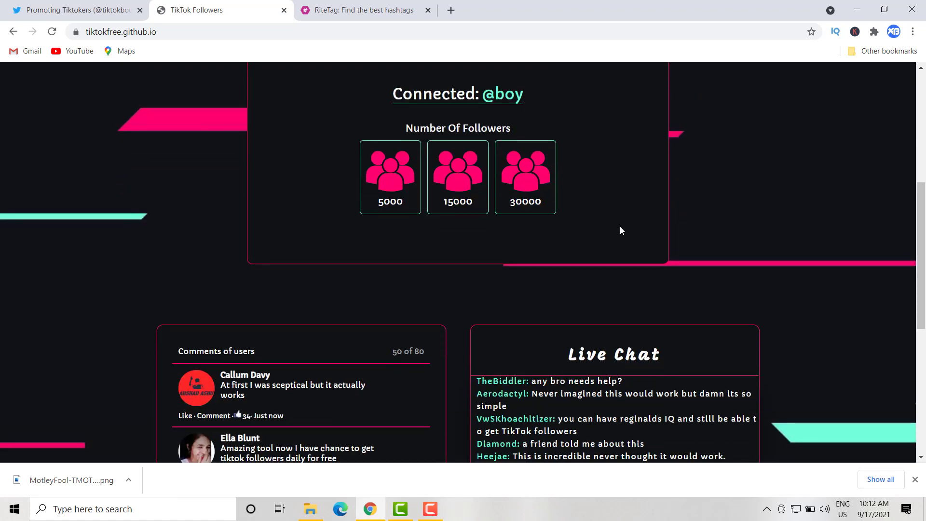
scroll(620, 227, "down", 1)
scroll(620, 227, "down", 3)
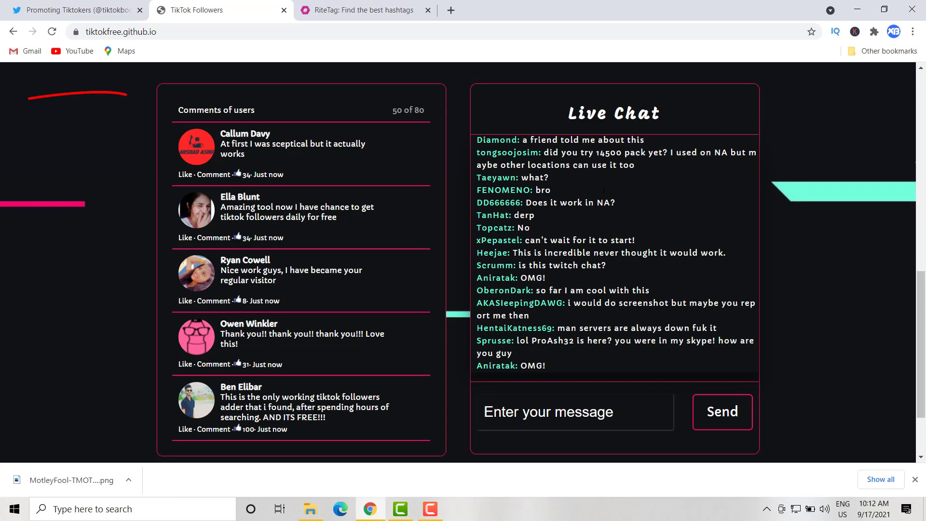
scroll(619, 169, "down", 1)
scroll(620, 169, "down", 1)
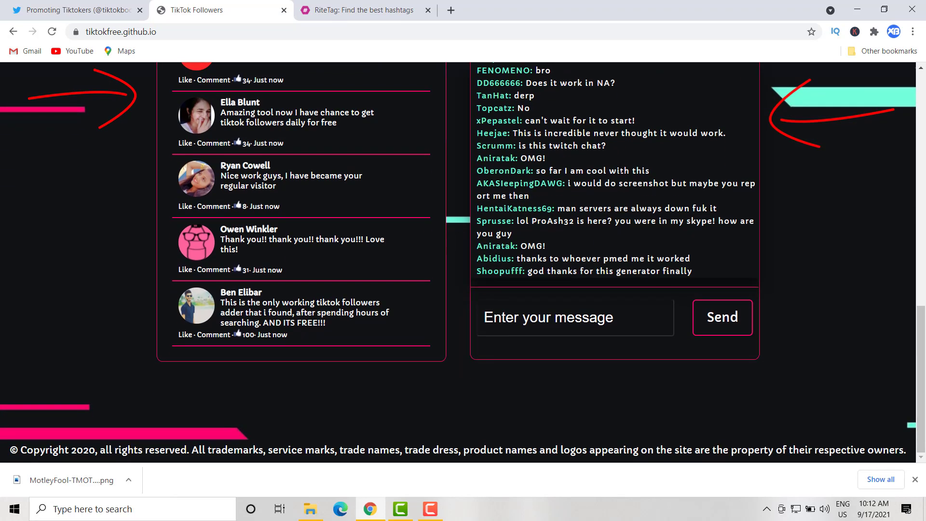
scroll(397, 286, "up", 6)
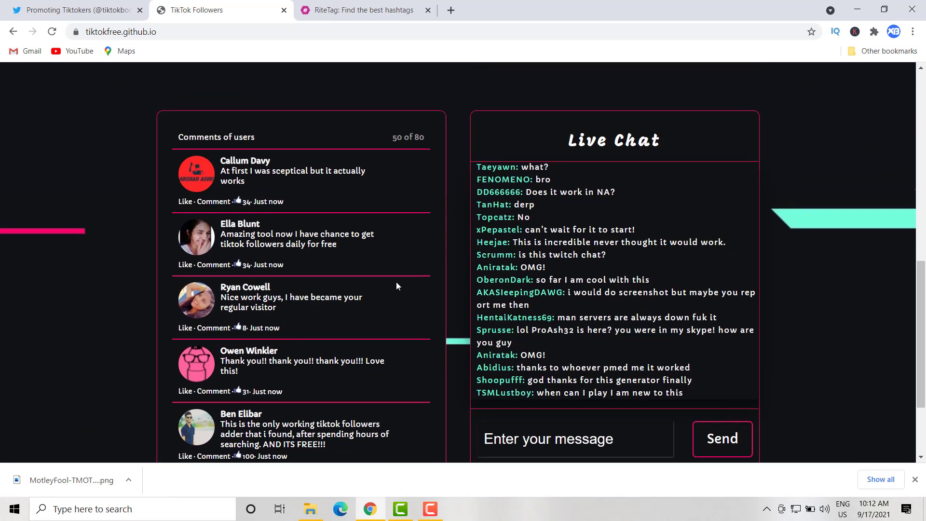
scroll(396, 286, "up", 6)
Compose a tweet from the Promoting Tiktokers profile reading "Who needs more followers on tiktok?" and, on a new line, "Post your link below"
left_click(95, 7)
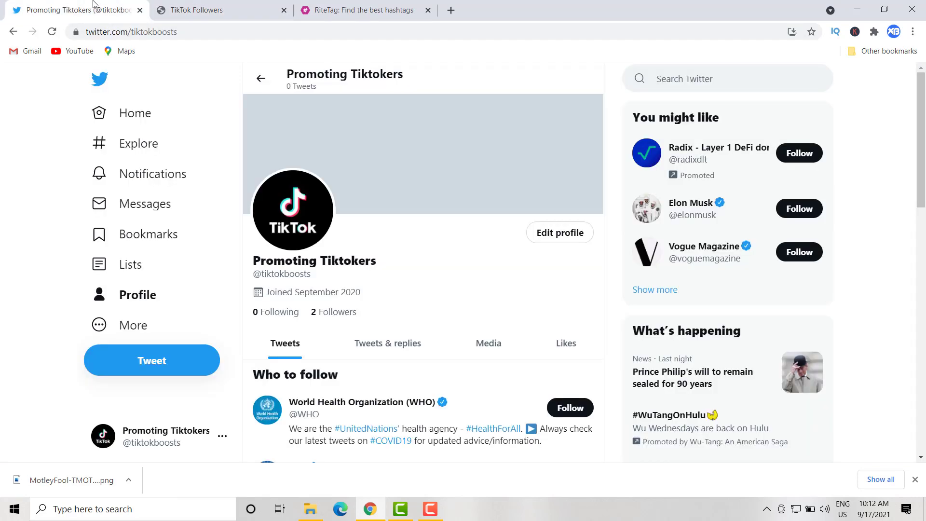
scroll(400, 161, "down", 1)
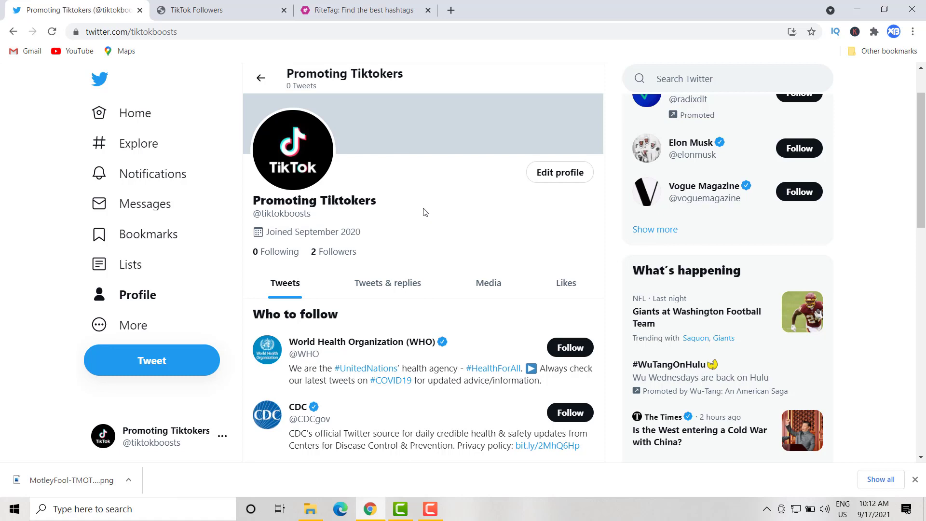
scroll(424, 208, "down", 1)
scroll(424, 209, "up", 1)
left_click(180, 368)
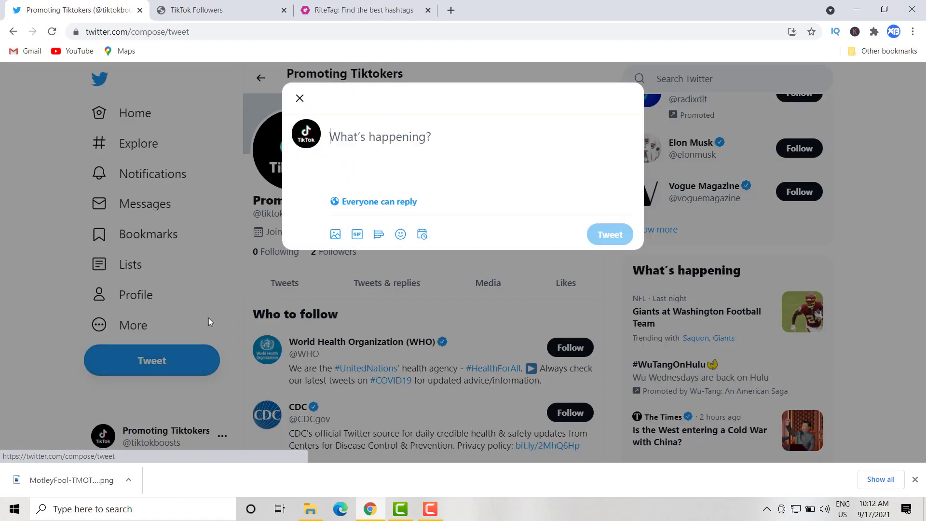
type("Who needs more follower on tiktok? Post your link below")
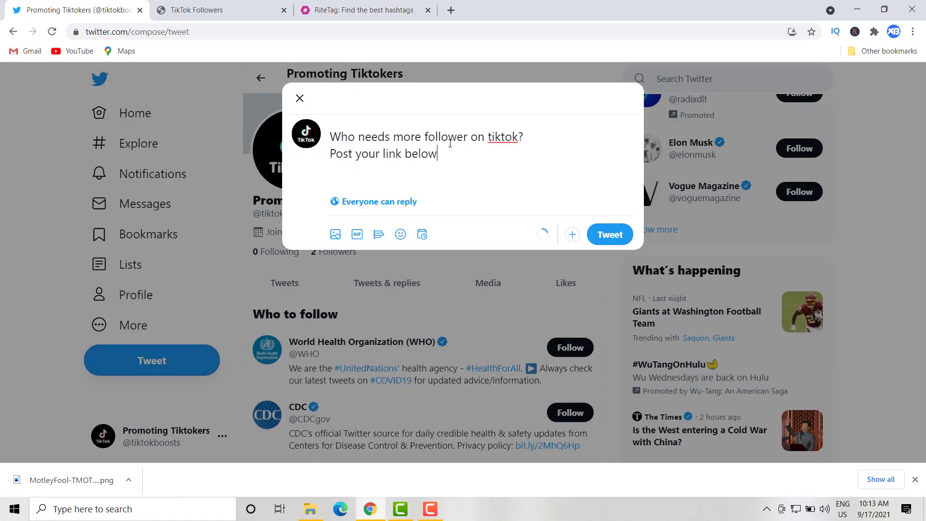
left_click(468, 137)
type("s")
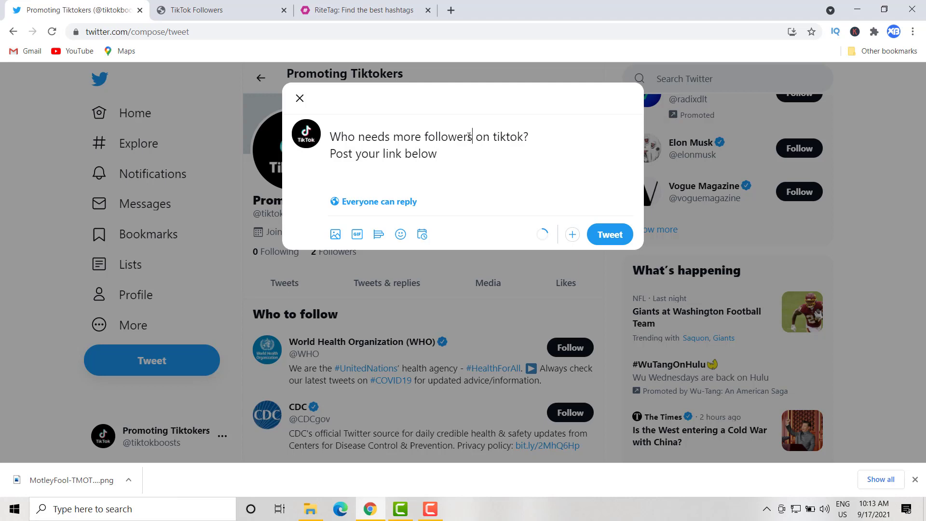
Add the recently used pointing-down hand emoji after "Post your link below" in the tweet draft
left_click(444, 154)
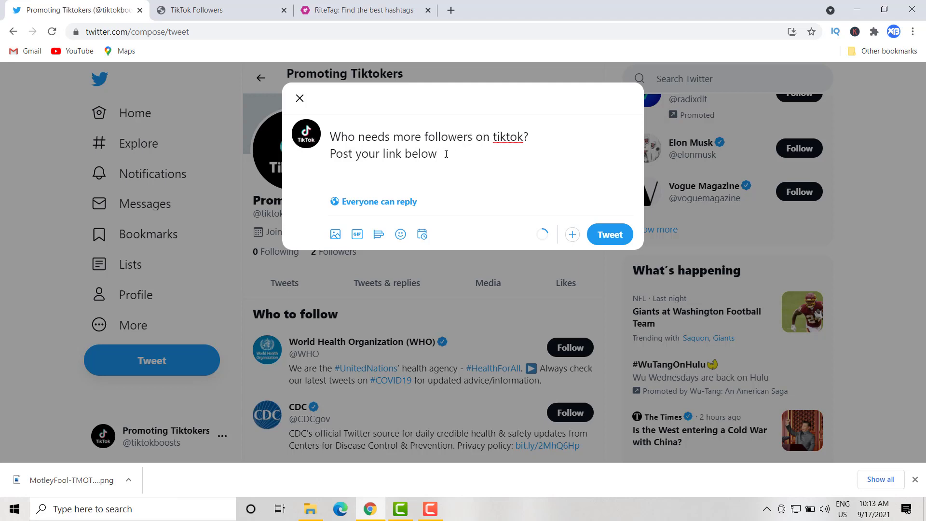
left_click(400, 234)
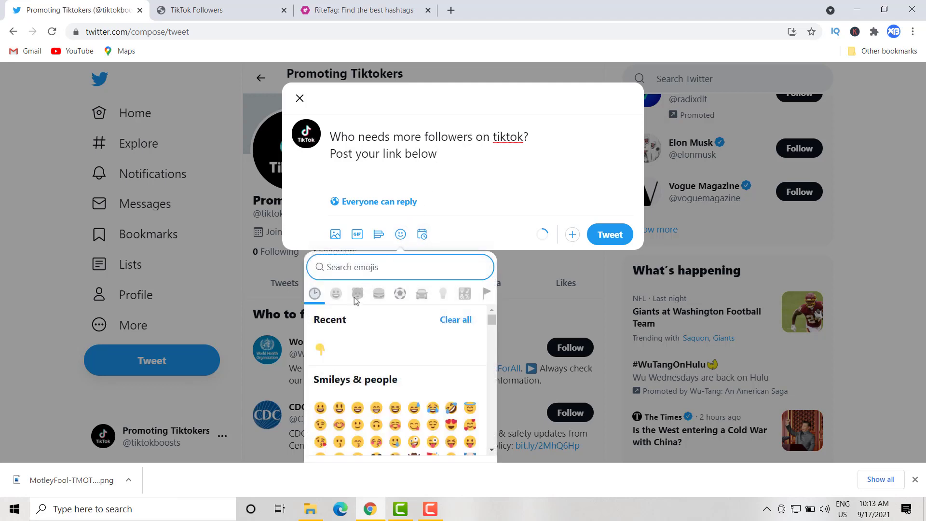
left_click(320, 349)
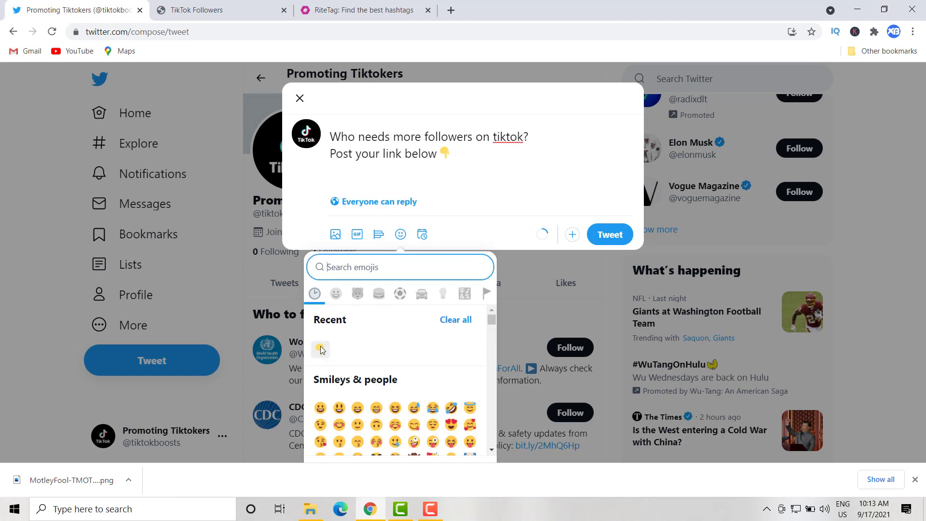
left_click(501, 180)
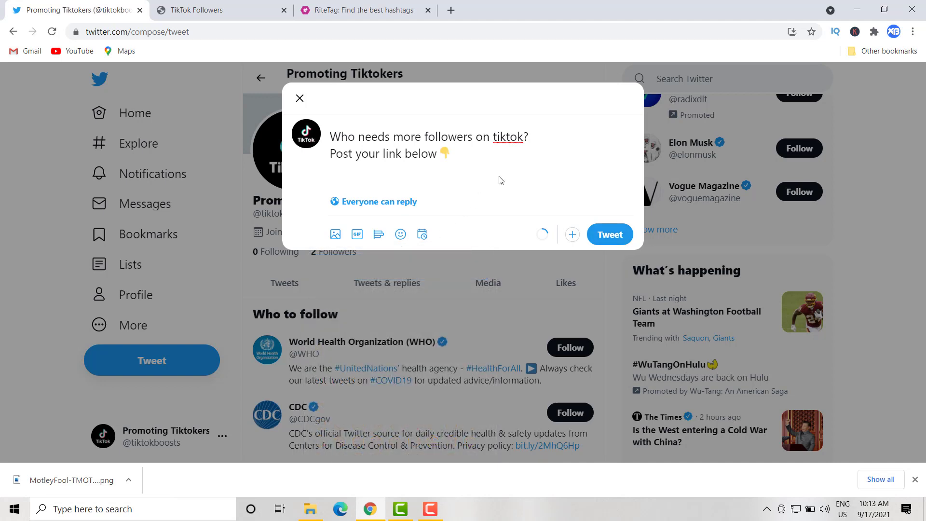
Search RiteTag for hashtags related to "tiktok" and review their tweet, retweet and view figures
left_click(333, 10)
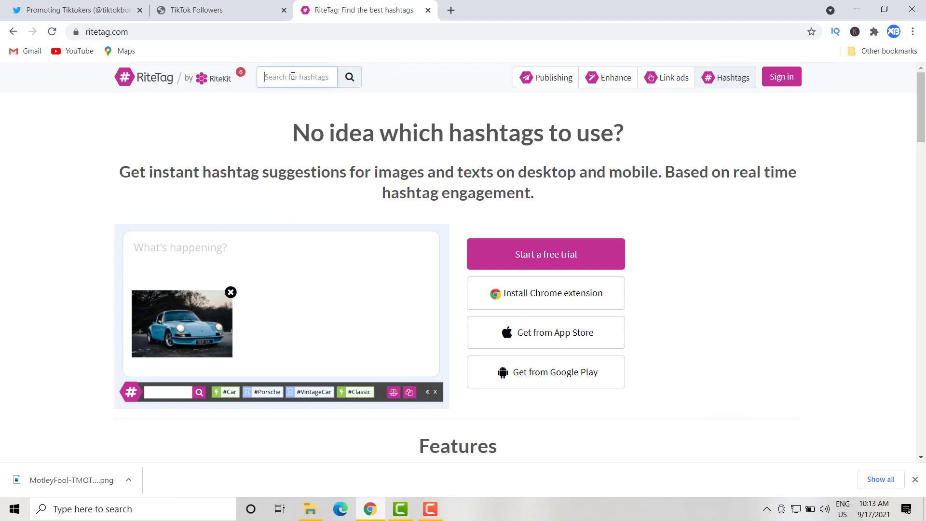
type("tikok")
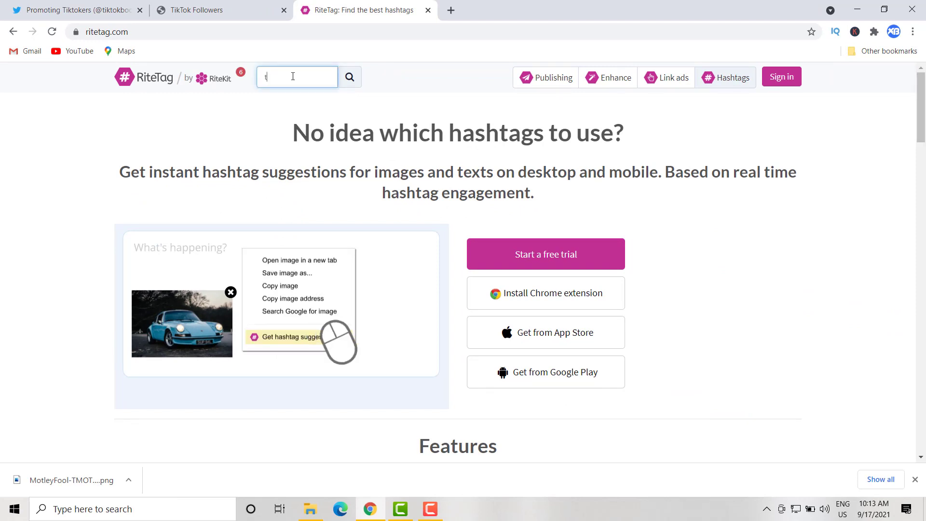
left_click(350, 77)
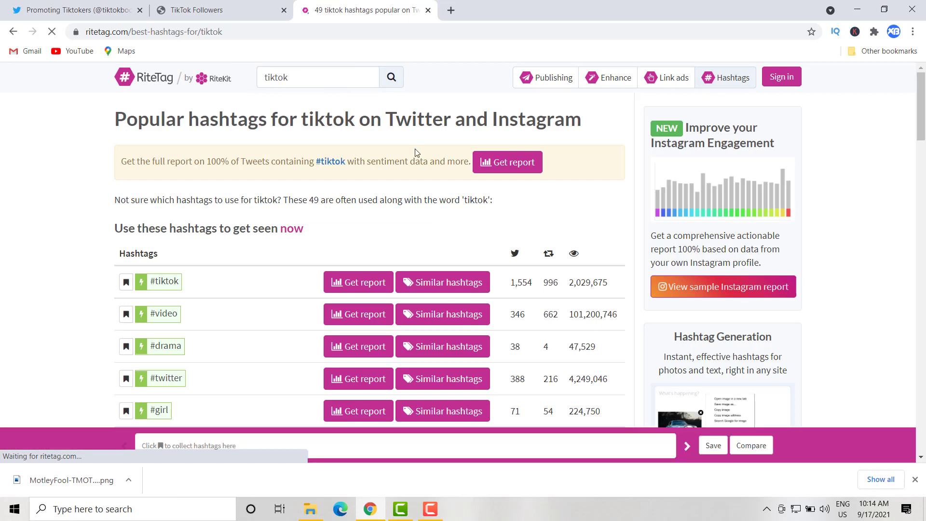
scroll(417, 153, "down", 1)
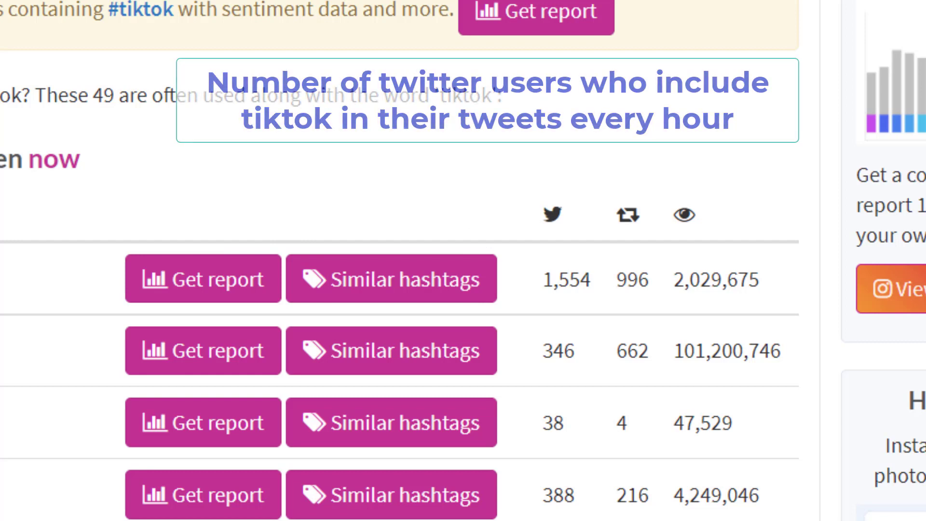
mouse_move(548, 242)
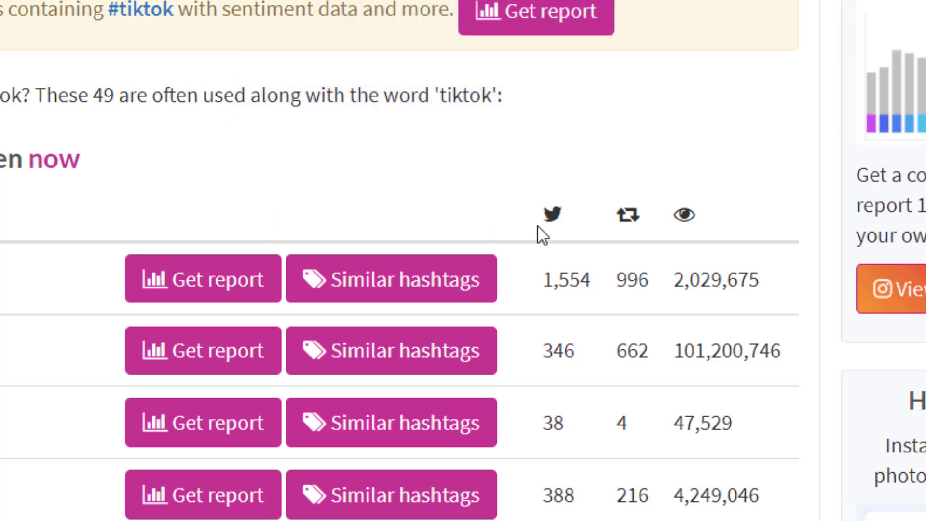
scroll(538, 227, "down", 5)
scroll(538, 227, "down", 2)
scroll(539, 223, "up", 8)
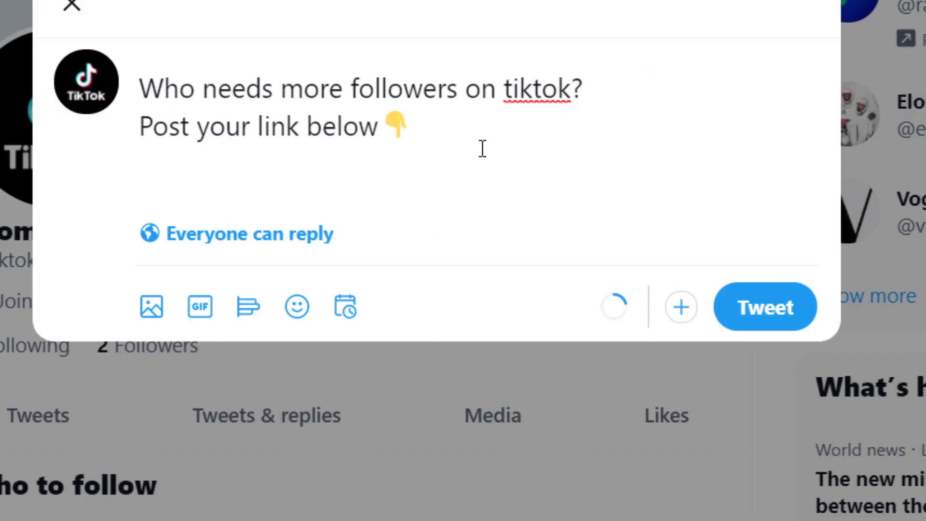
Append the hashtag "#tiktok" after the emoji in the tweet draft
type("#tikt")
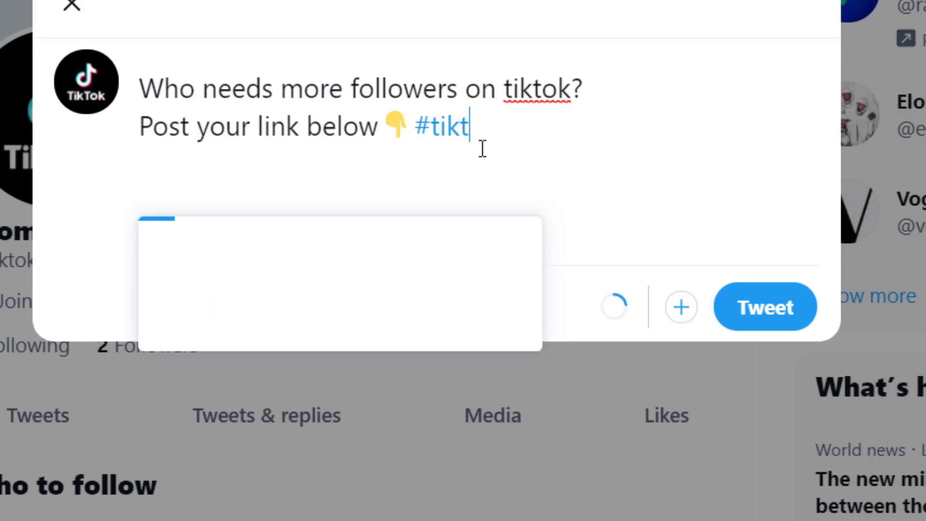
type("ok")
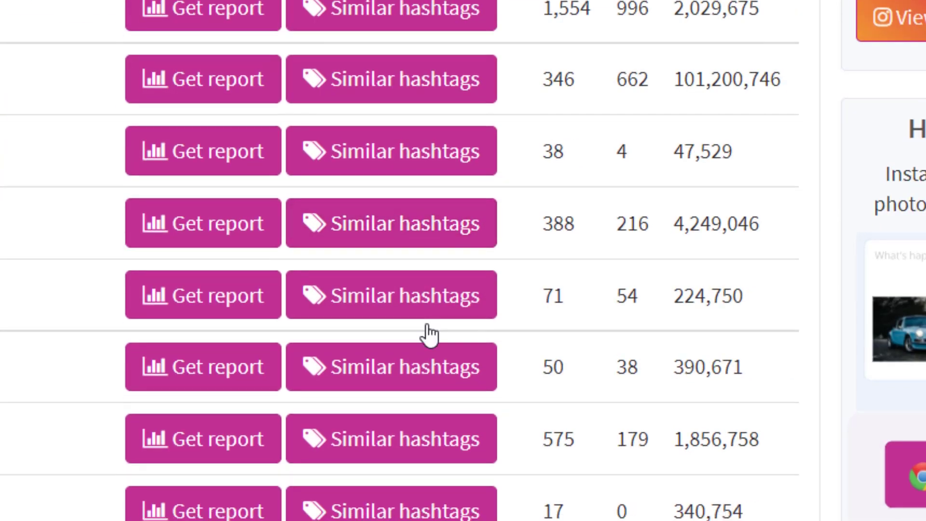
Examine the rest of RiteTag's tiktok hashtag list and the map of related hashtags below it
scroll(429, 333, "down", 15)
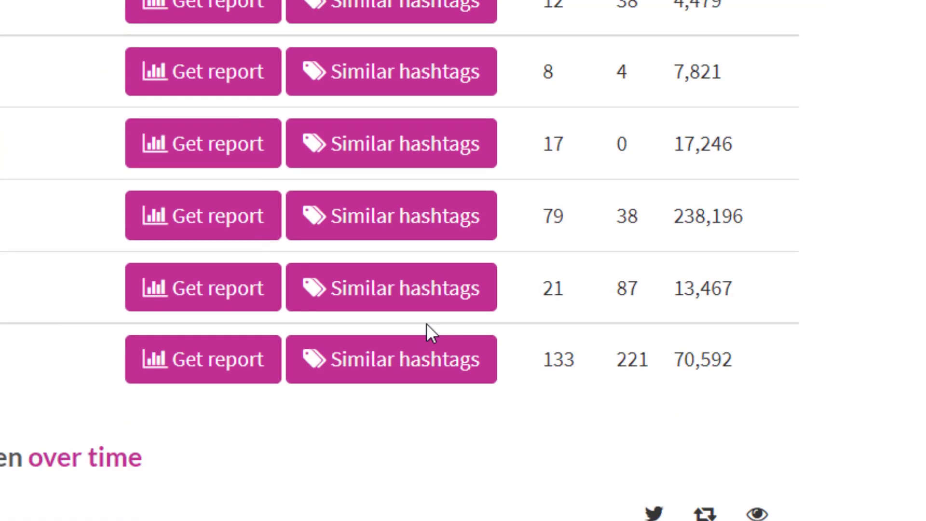
scroll(426, 325, "down", 5)
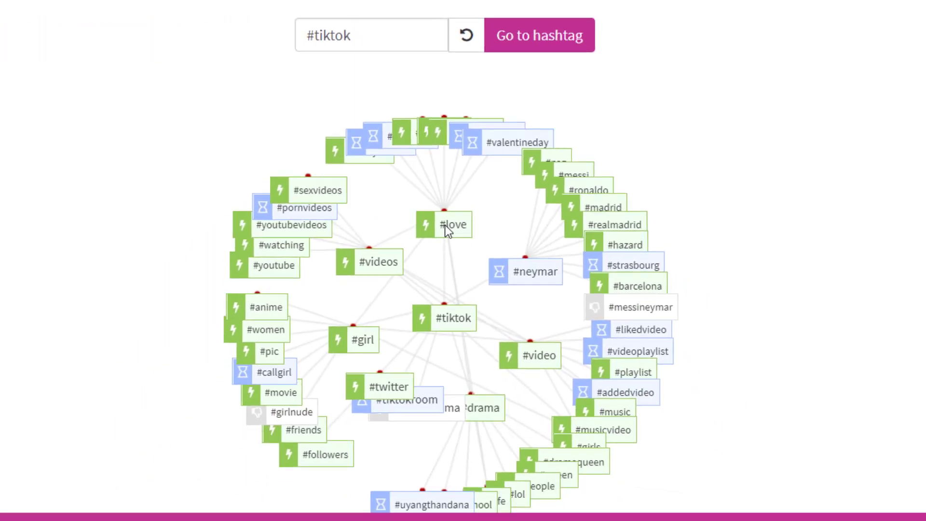
Look over RiteTag's map of hashtags related to #tiktok and go back through the hashtag lists above it
scroll(448, 231, "down", 2)
scroll(337, 145, "up", 2)
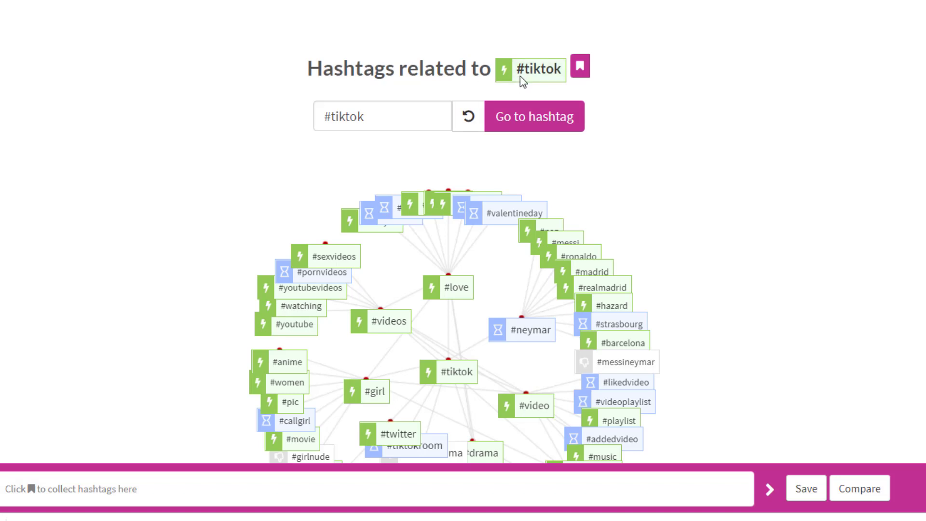
scroll(521, 83, "down", 4)
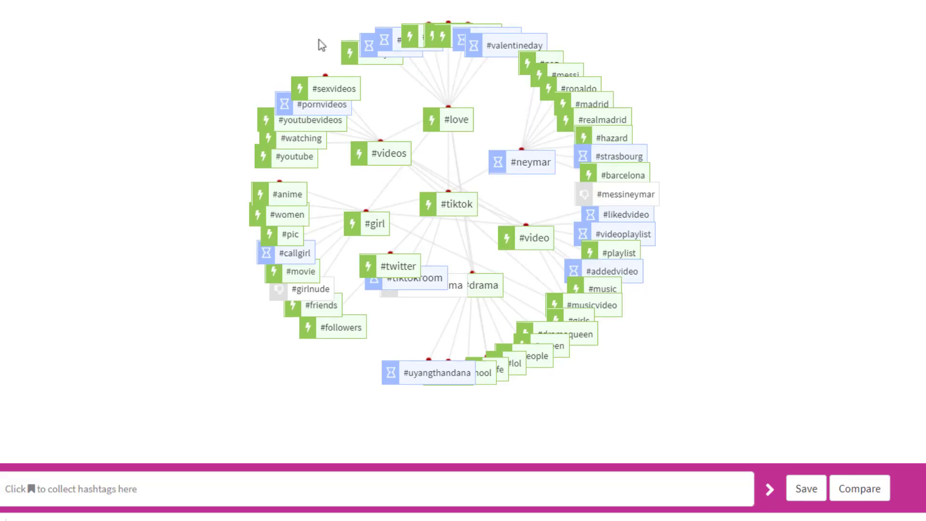
scroll(322, 45, "up", 20)
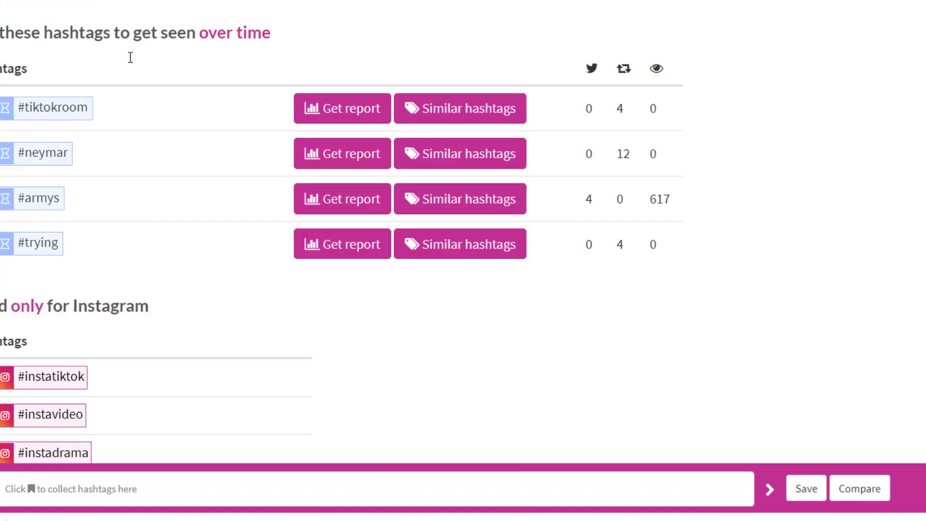
scroll(130, 59, "up", 20)
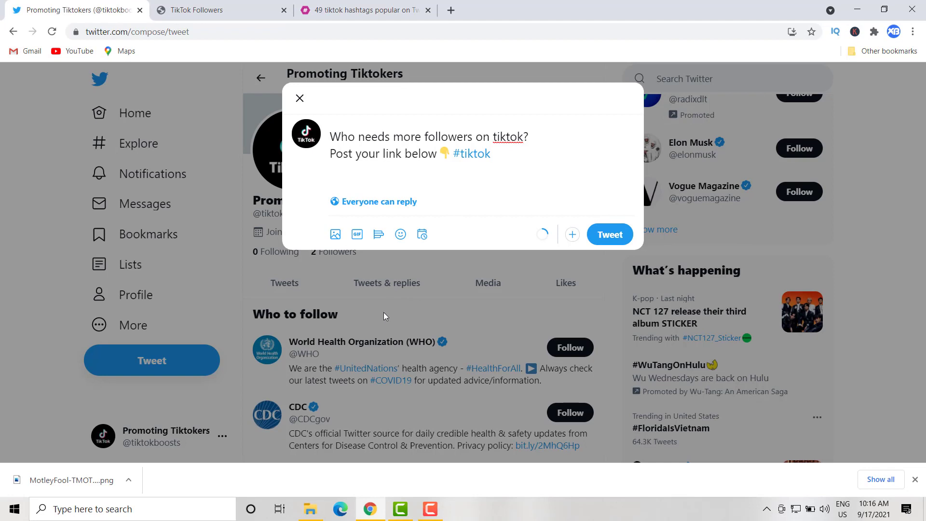
Review the free TikTok followers page, from its heading to the username form
left_click(231, 14)
scroll(550, 167, "down", 3)
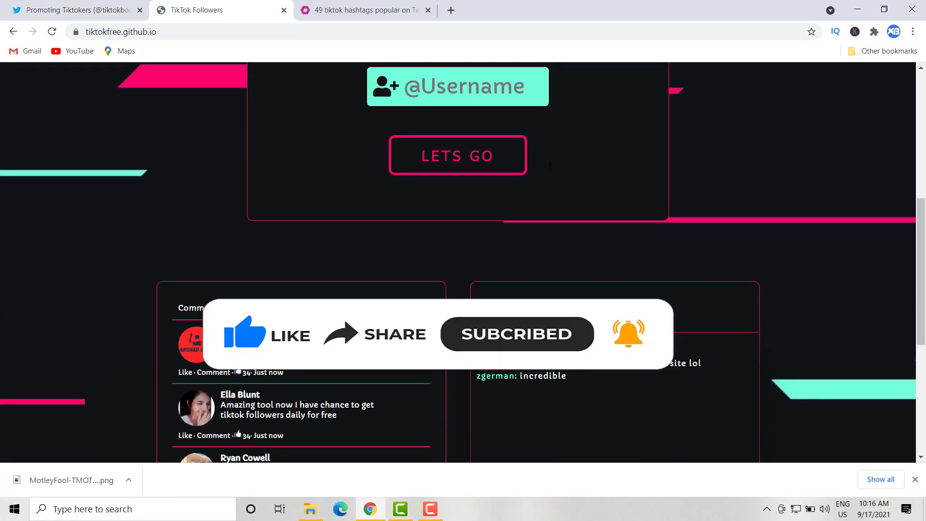
scroll(549, 166, "up", 7)
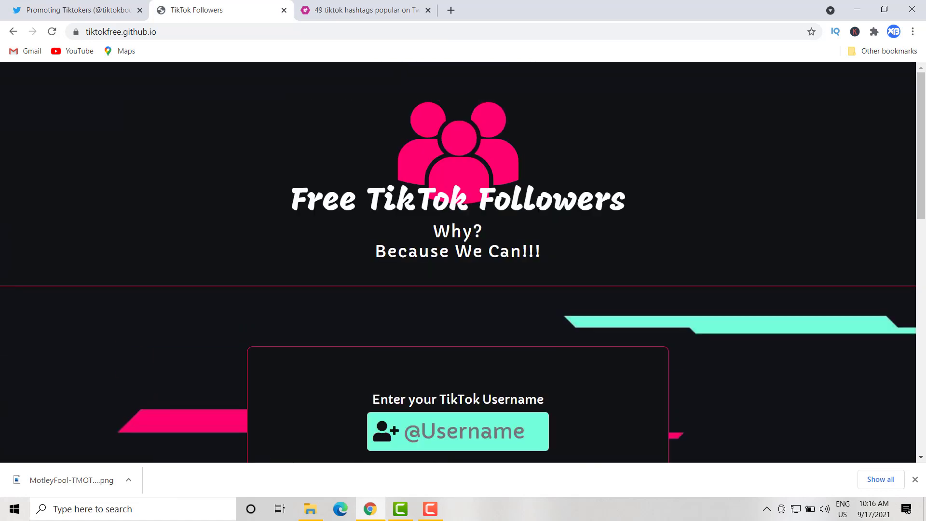
scroll(539, 206, "down", 4)
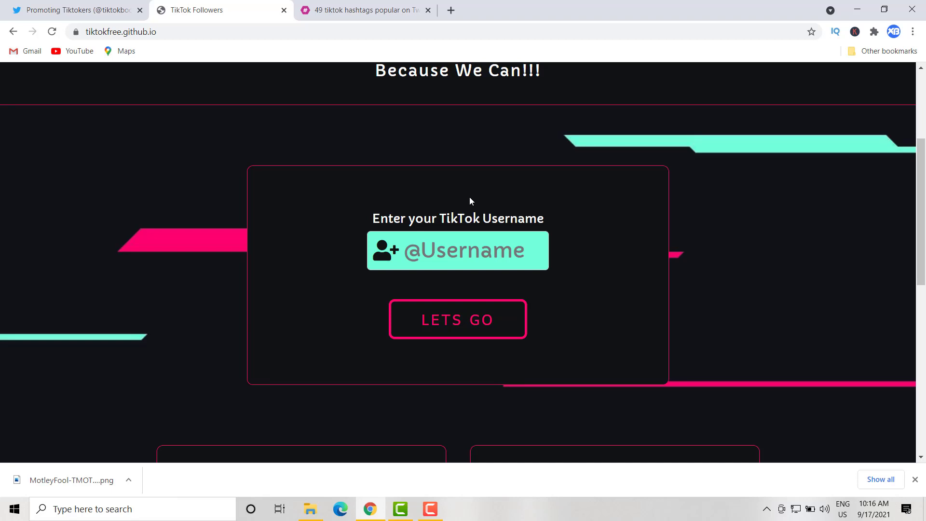
Check the tweet draft on Twitter and compare the tweet, retweet and view figures of RiteTag's tiktok hashtags
left_click(108, 12)
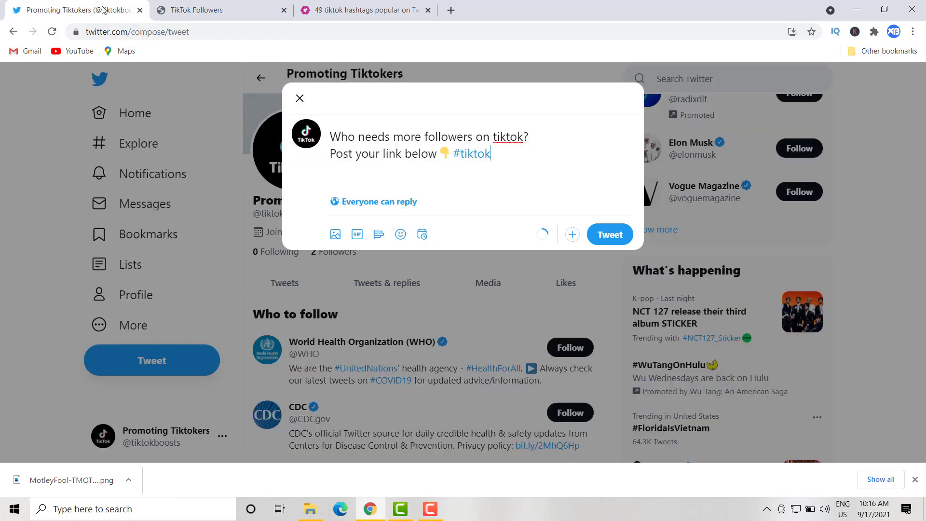
left_click(366, 10)
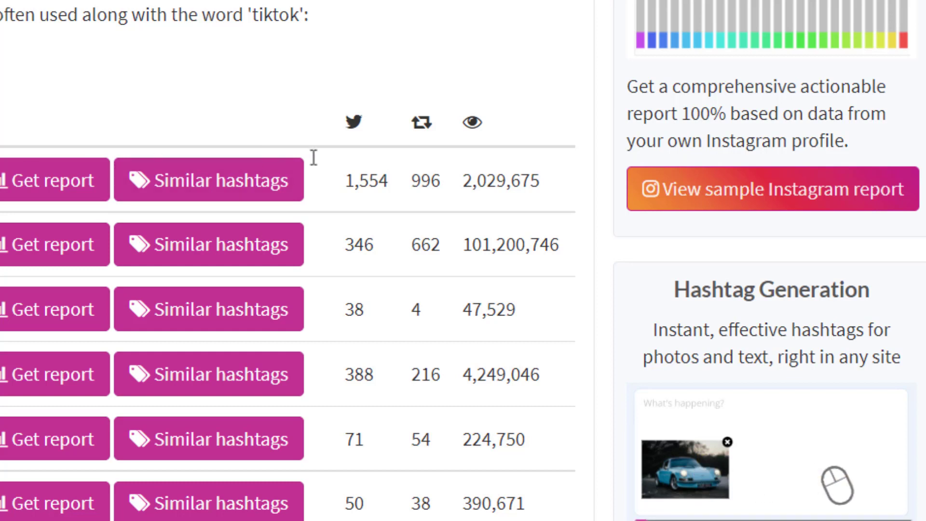
mouse_move(488, 151)
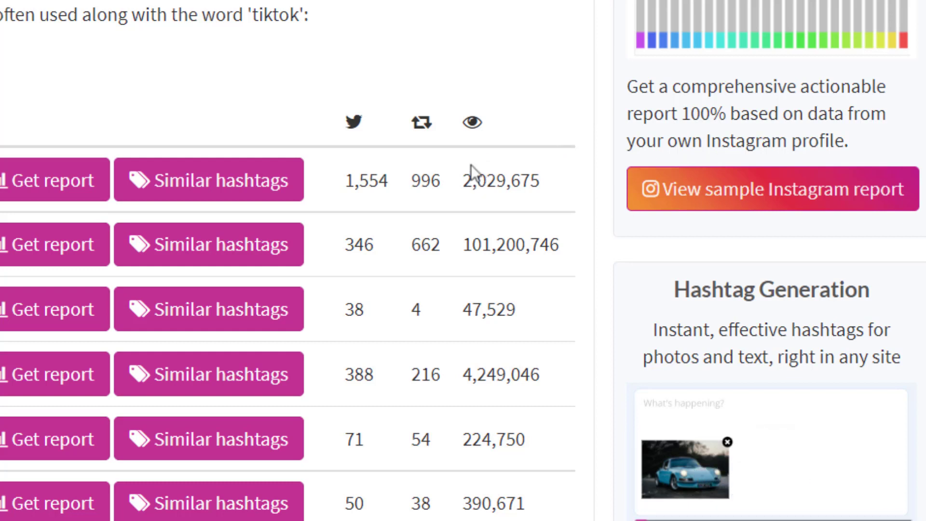
mouse_move(473, 128)
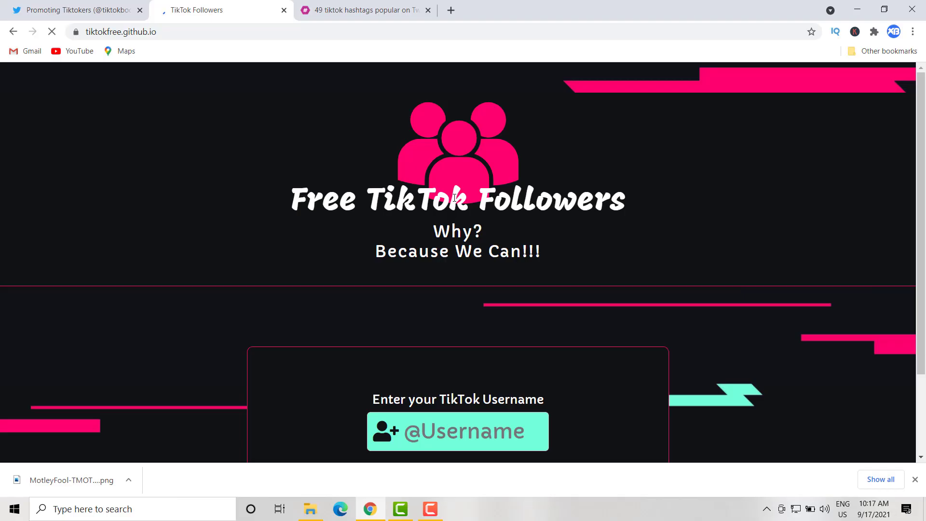
Examine the whole free TikTok followers page, including its username form, user comments and live chat
scroll(453, 198, "down", 3)
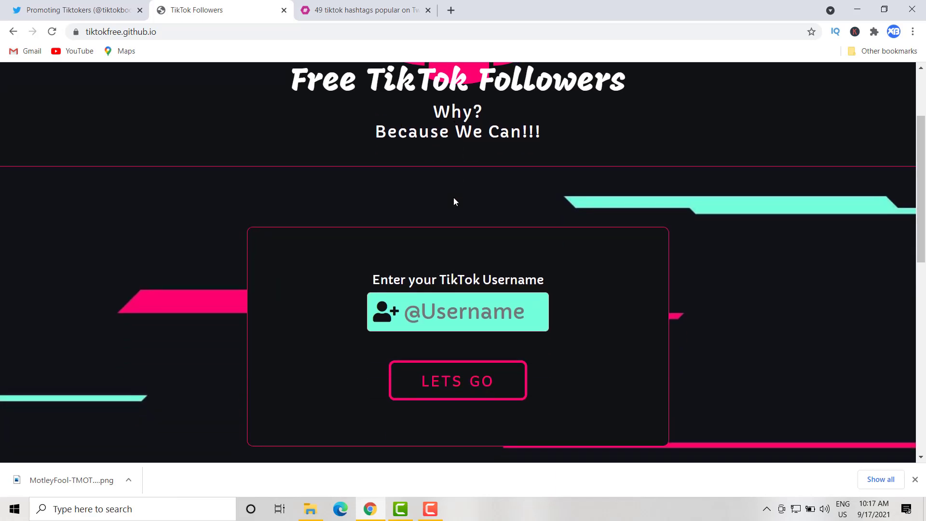
scroll(453, 198, "up", 3)
scroll(458, 196, "down", 7)
scroll(466, 193, "down", 8)
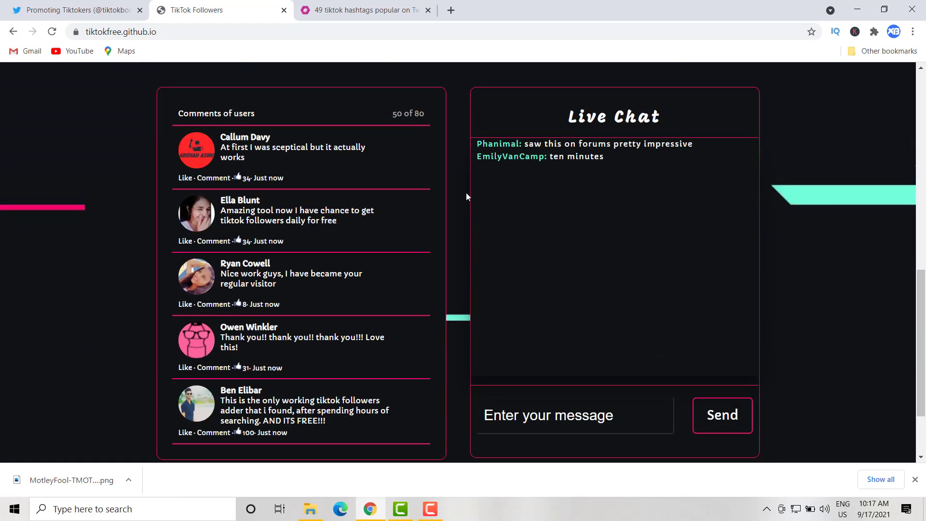
scroll(466, 193, "up", 5)
scroll(466, 192, "up", 8)
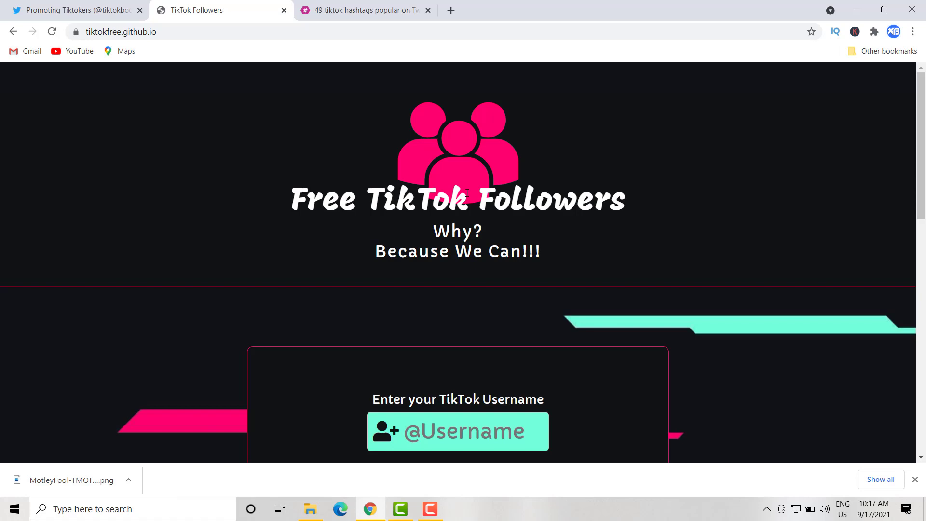
scroll(467, 193, "down", 1)
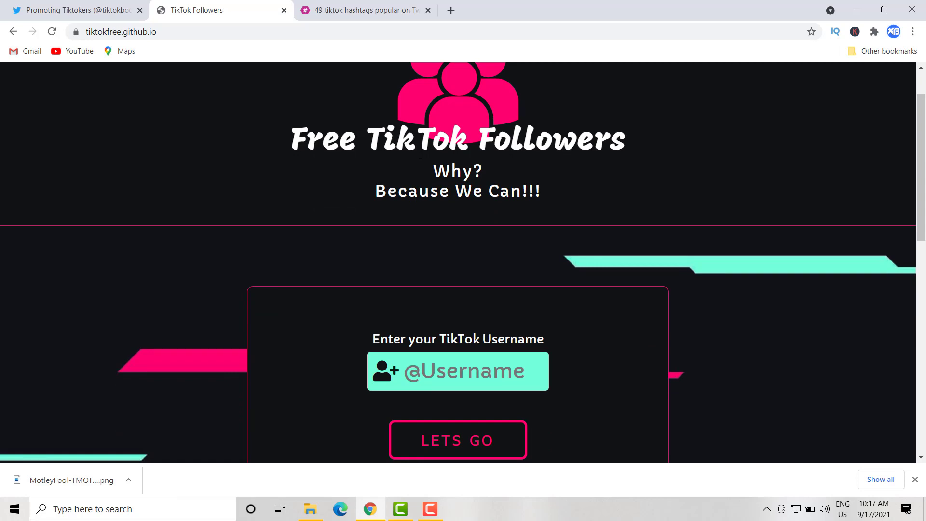
scroll(421, 155, "up", 1)
scroll(420, 154, "down", 2)
scroll(420, 154, "up", 3)
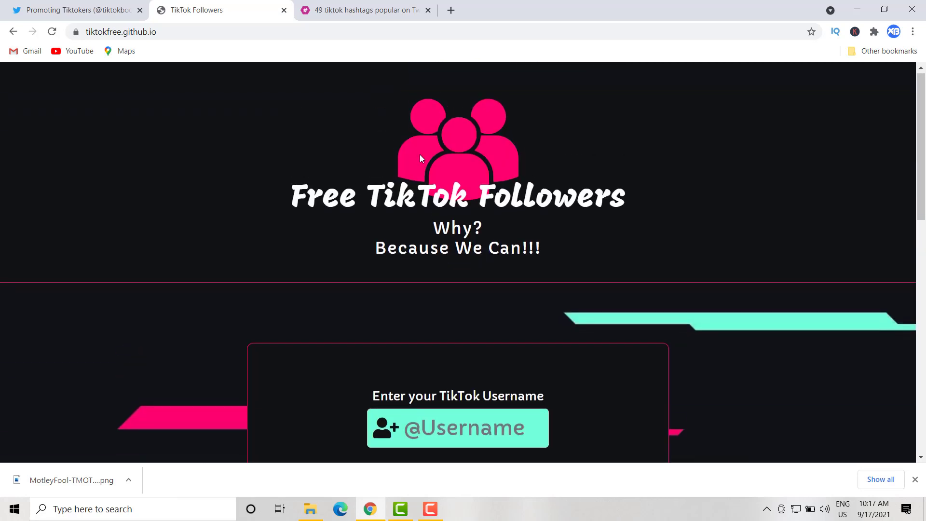
scroll(420, 156, "down", 2)
scroll(420, 155, "up", 2)
scroll(420, 155, "down", 1)
scroll(420, 155, "up", 1)
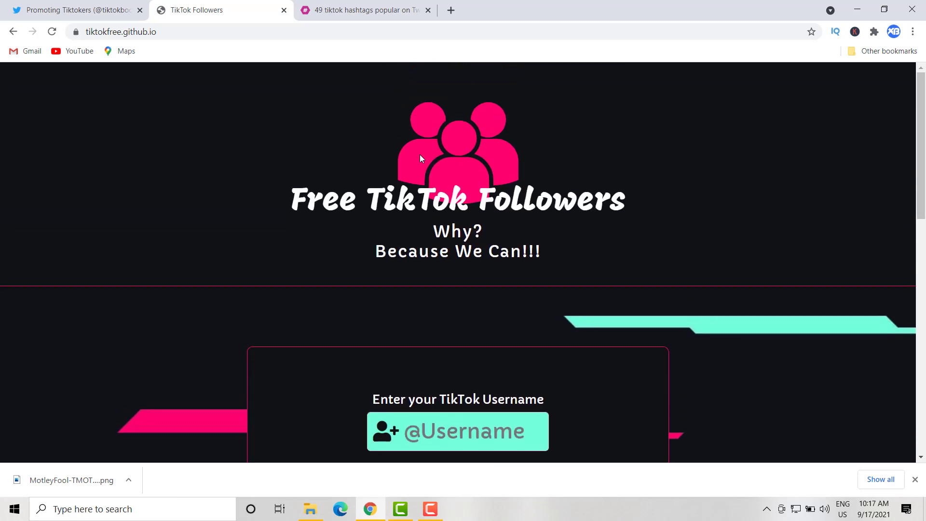
scroll(420, 155, "down", 6)
scroll(420, 155, "up", 6)
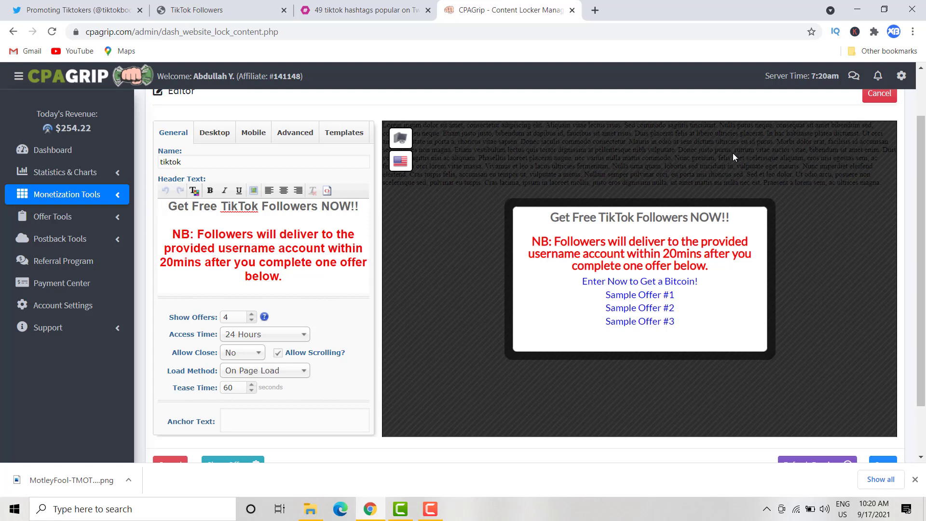
Open the Tiktok content locker in CPAGrip for editing
left_click(119, 195)
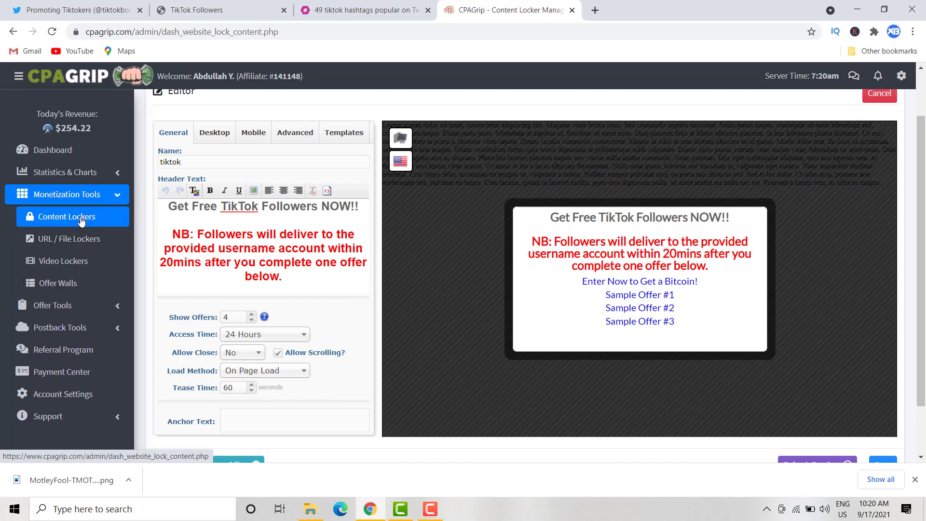
left_click(80, 220)
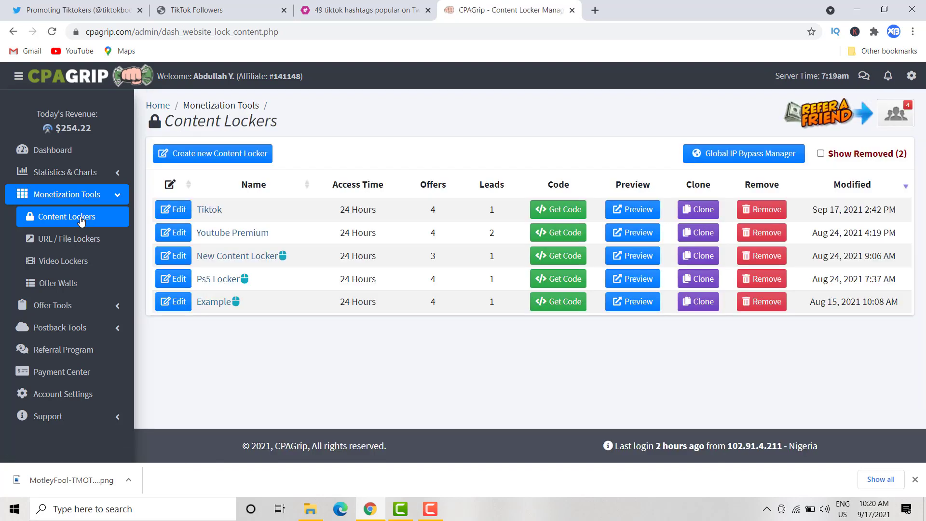
left_click(178, 210)
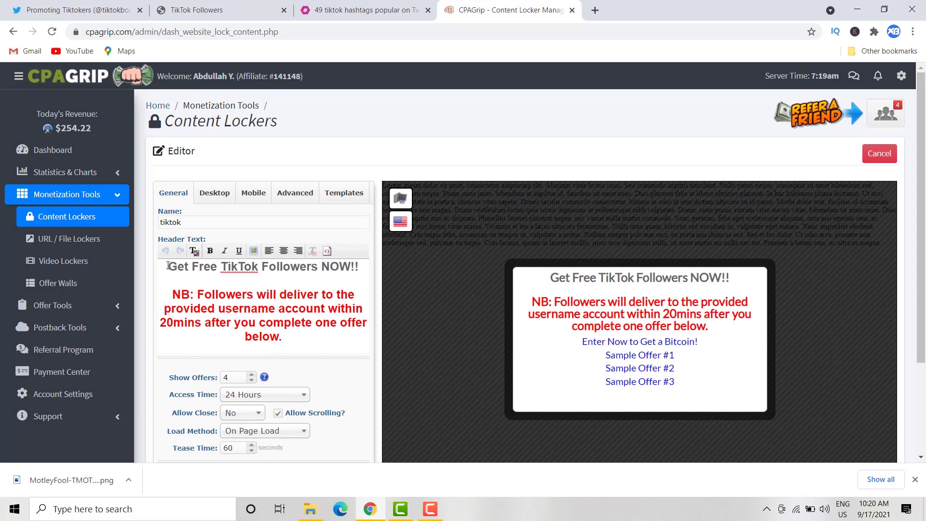
Examine the Tiktok locker's header text lines and the text colours available for them
left_click_drag(168, 266, 334, 278)
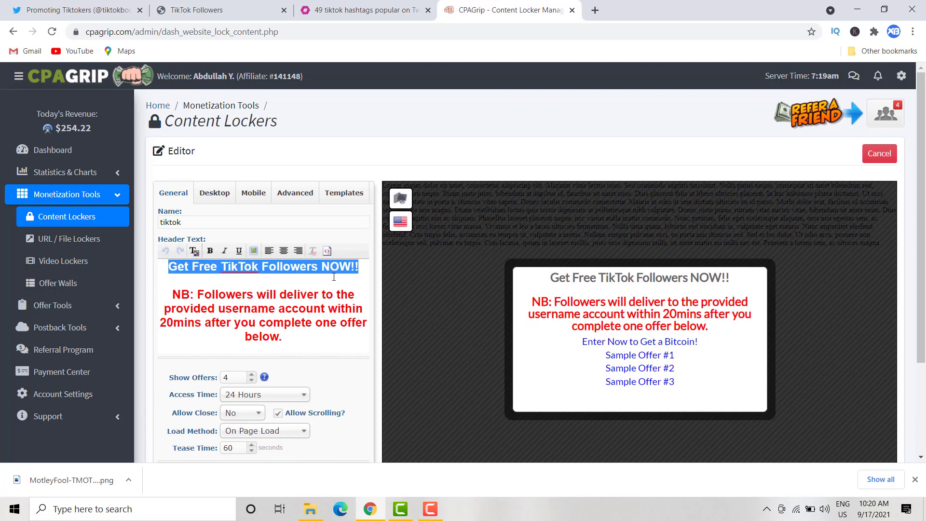
left_click(198, 247)
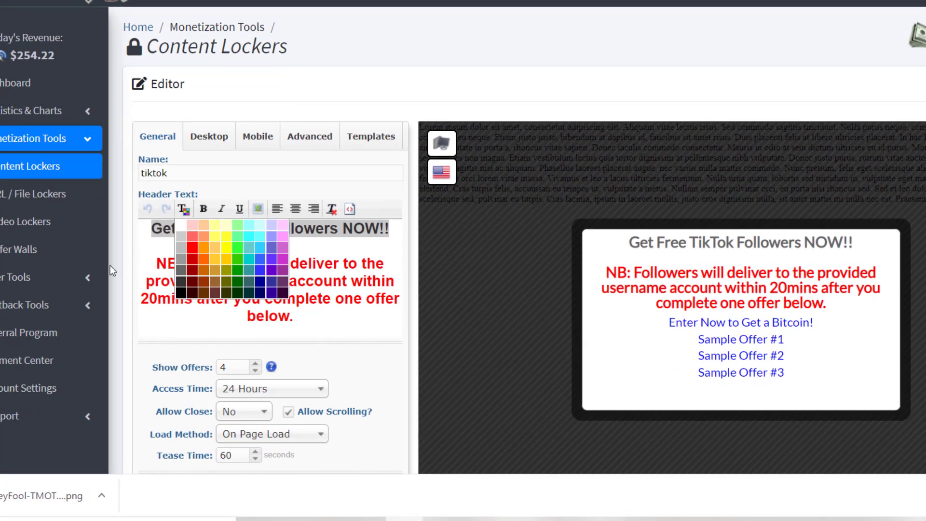
left_click(156, 249)
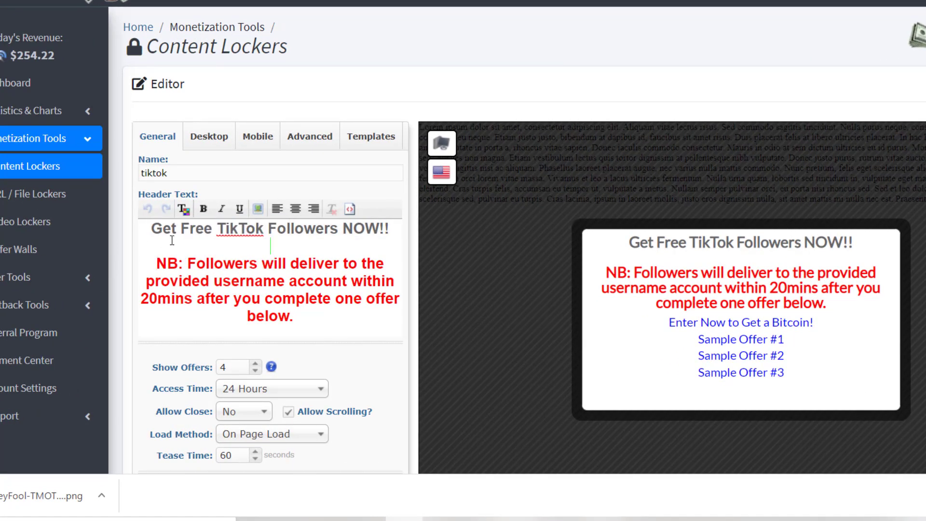
left_click_drag(156, 263, 297, 314)
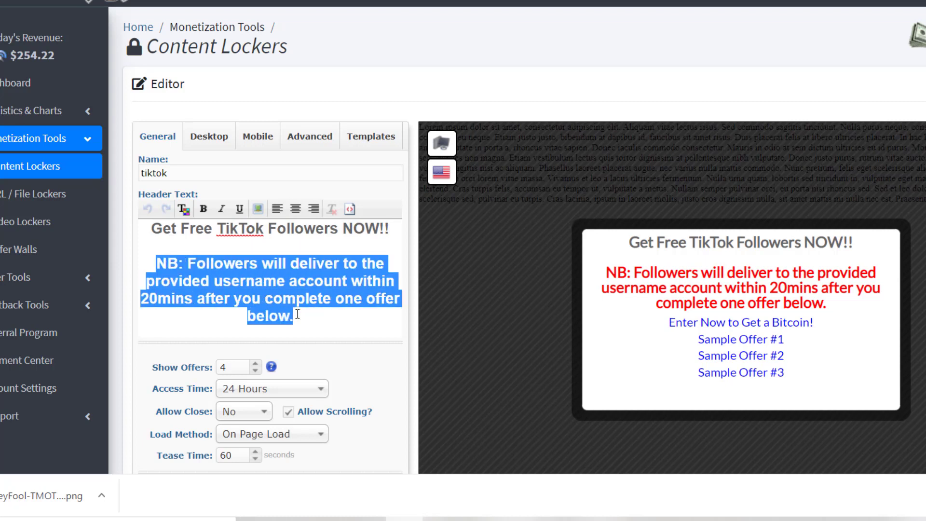
left_click(168, 263)
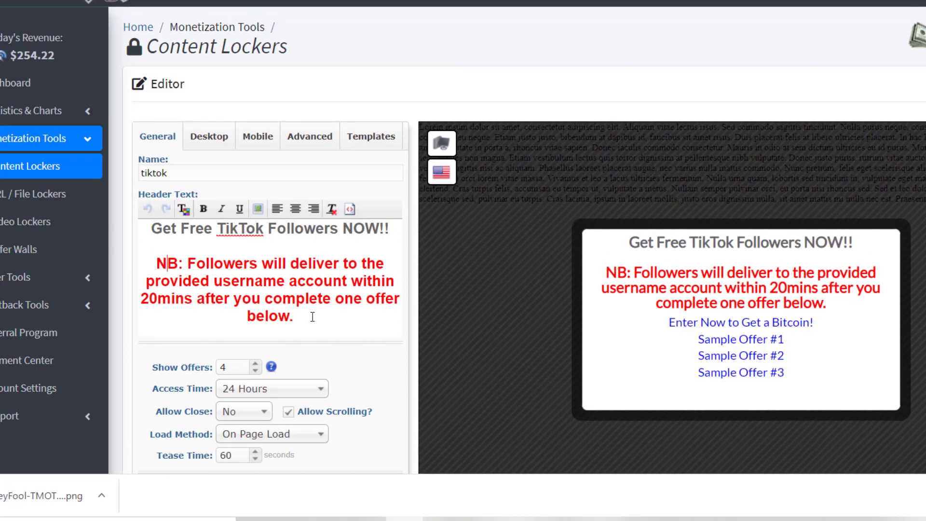
Set the Tiktok locker's load method to On Page Load, check its tease time, and save the locker
scroll(314, 322, "down", 2)
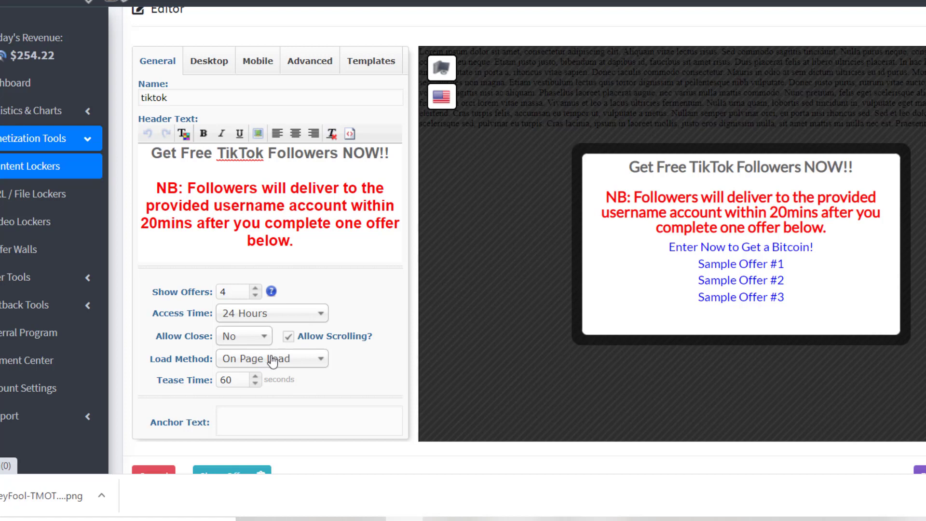
left_click(297, 363)
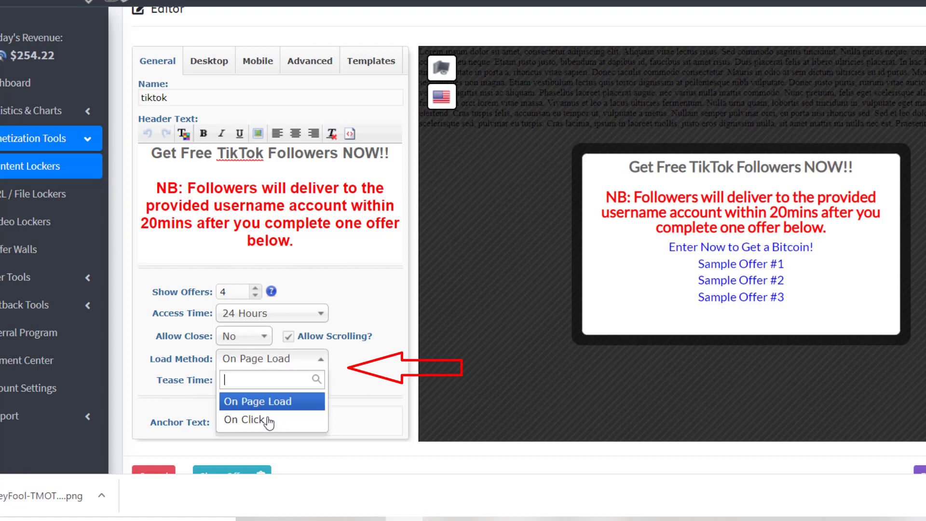
left_click(285, 402)
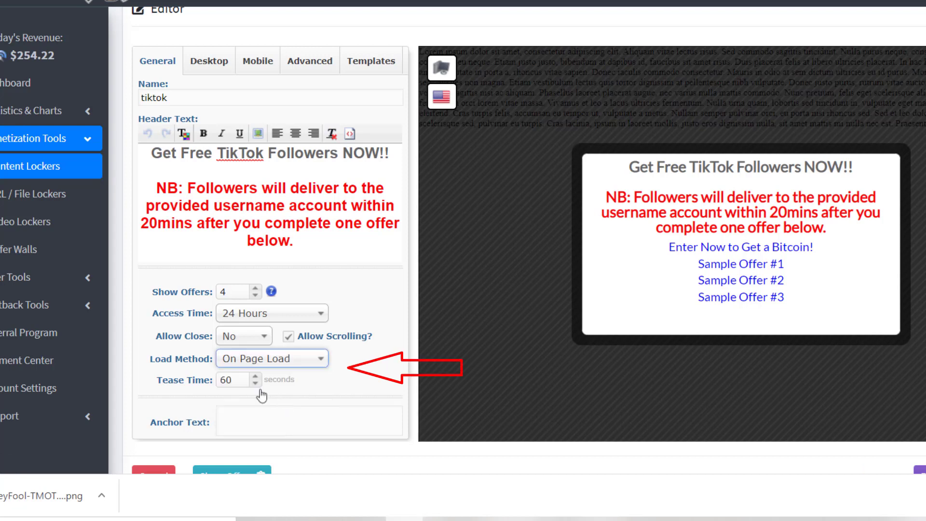
left_click_drag(239, 381, 221, 384)
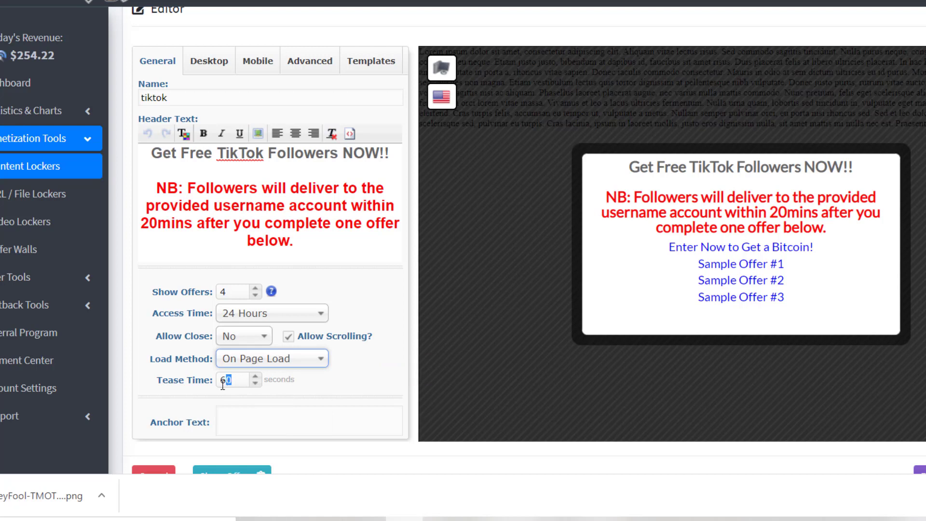
left_click(243, 381)
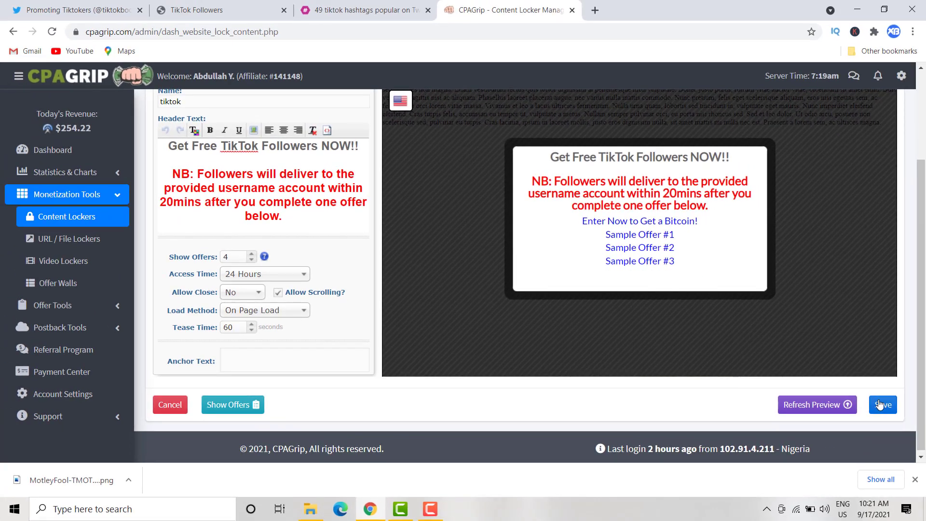
left_click(879, 404)
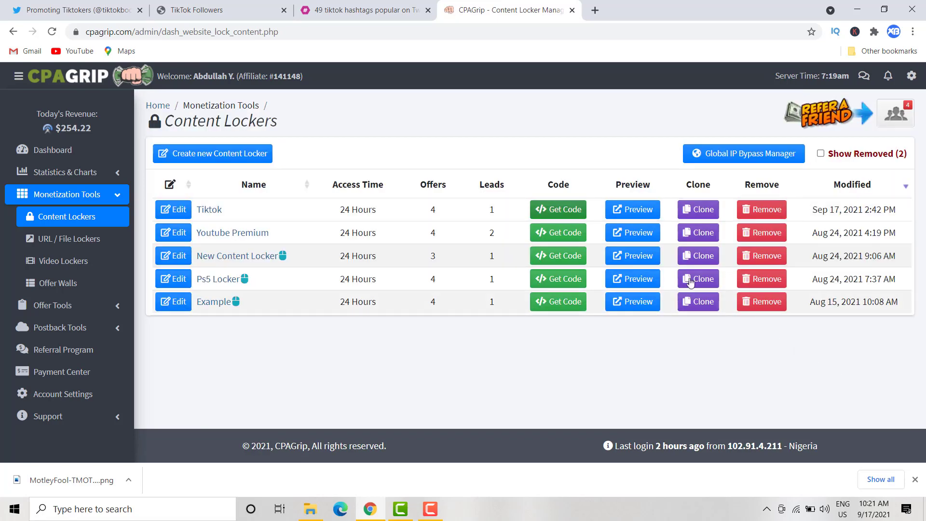
Generate the Tiktok content locker's script code for the bulktrkr.com domain and copy it
left_click(575, 210)
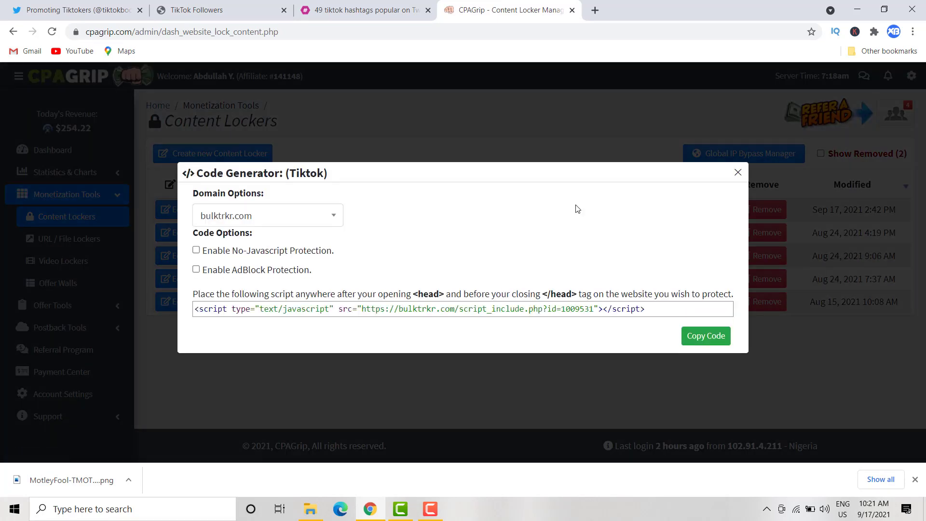
left_click(704, 339)
Switch to File Explorer and bring up the Downloads folder that holds the TikTok landing page files
left_click(366, 10)
mouse_move(306, 510)
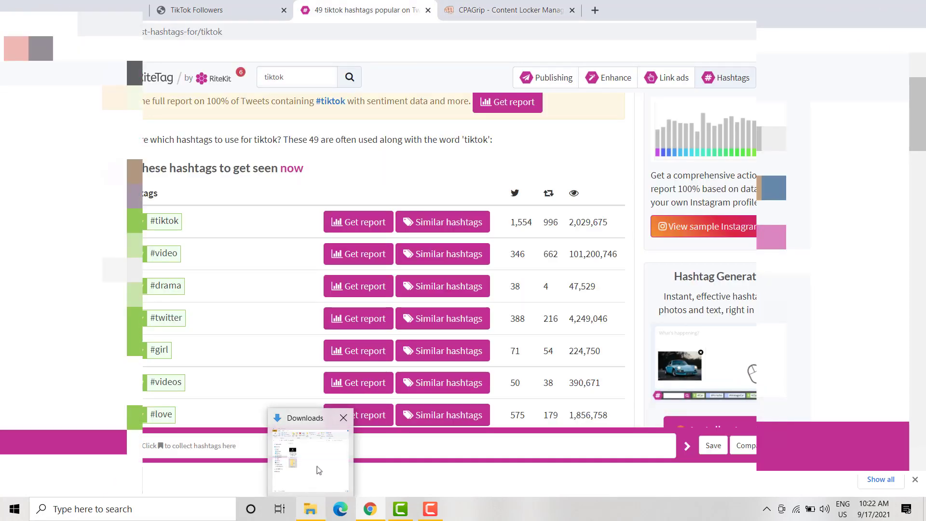
left_click(311, 460)
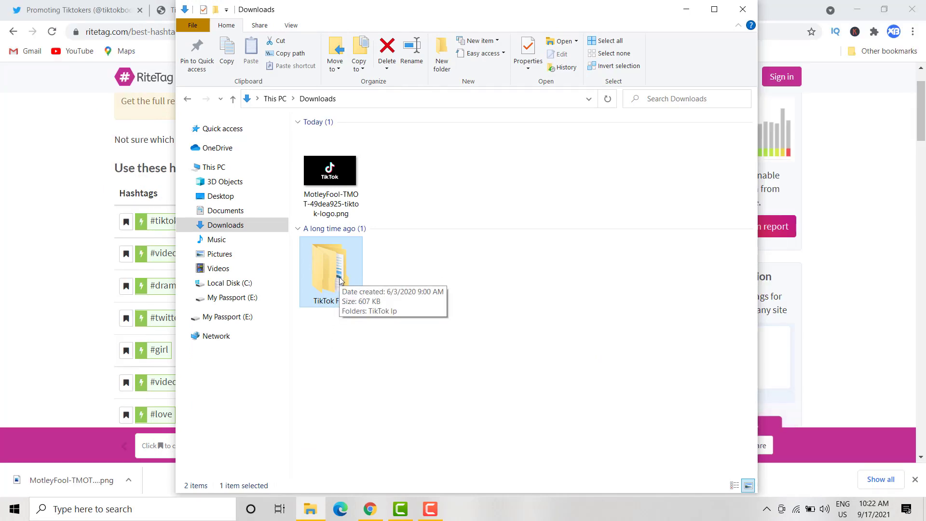
Open the TikTok lp folder inside the TikTok Free folder and look over its landing page files
double_click(339, 279)
double_click(350, 140)
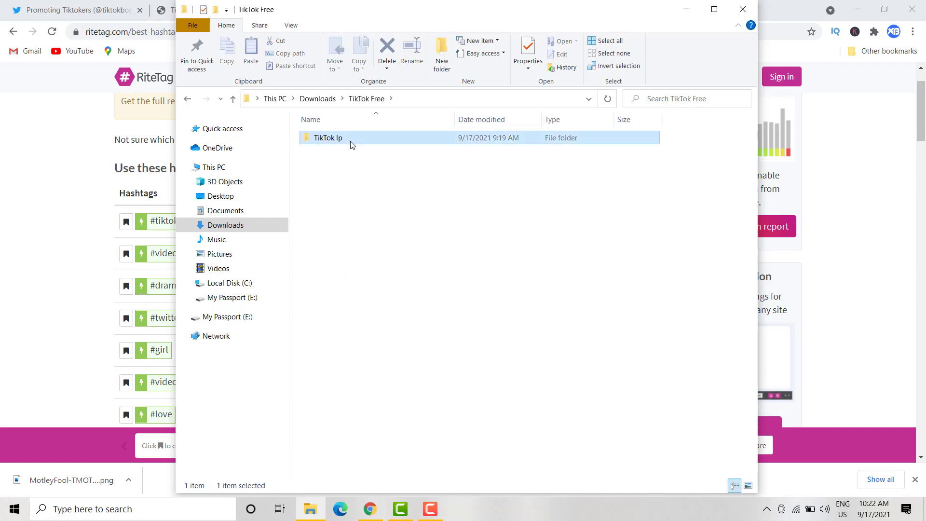
key("Down")
key("Down")
key("Up")
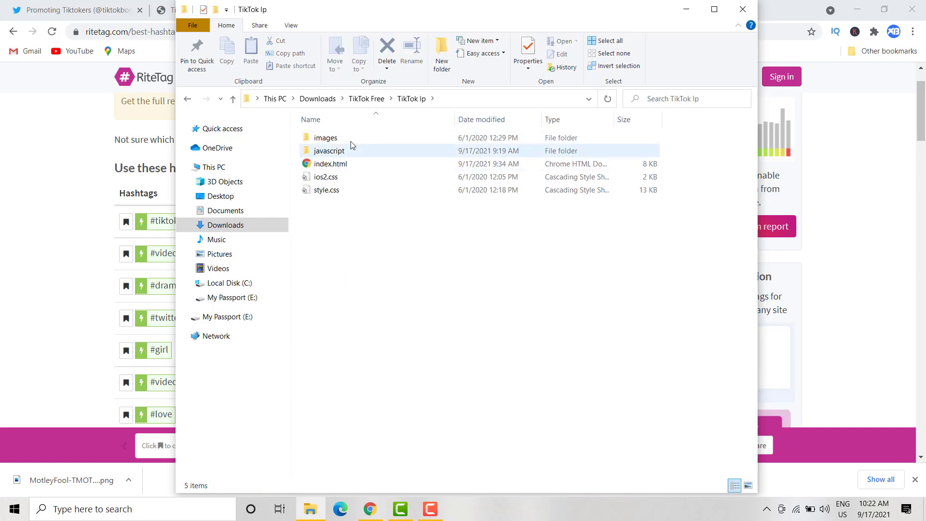
key("Up")
key("Down")
key("Down")
key("Down")
key("Down")
key("Up")
key("Up")
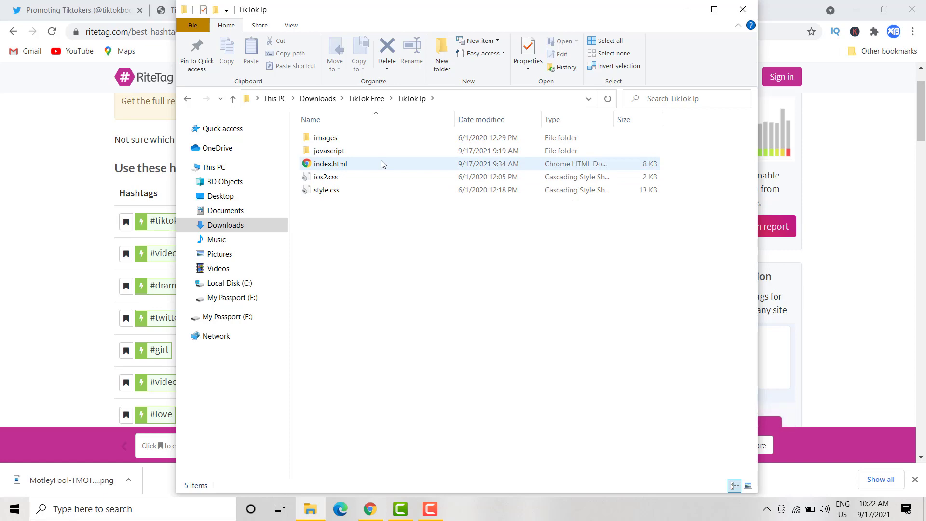
key("Up")
key("Down")
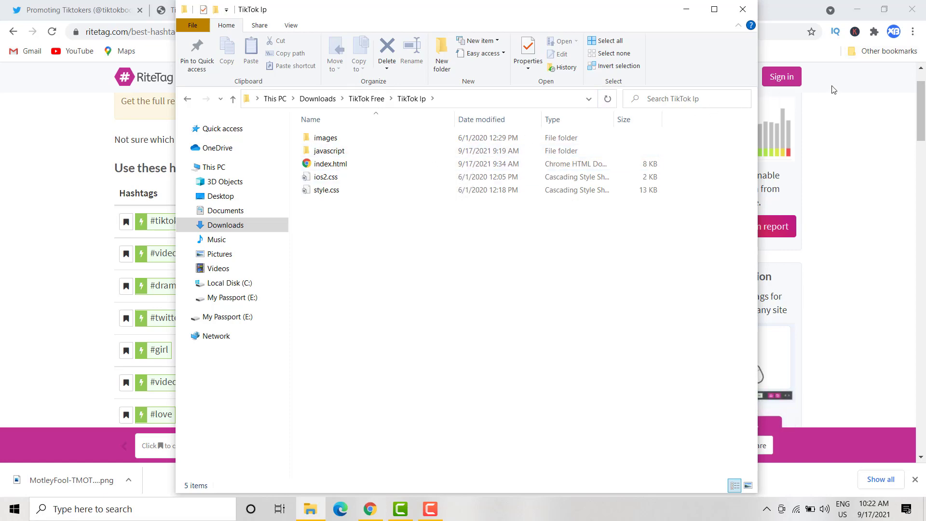
Minimize the folder window, search the web for "vs code download" in a new browser tab, and open the Visual Studio Code download page
left_click(686, 9)
left_click(594, 10)
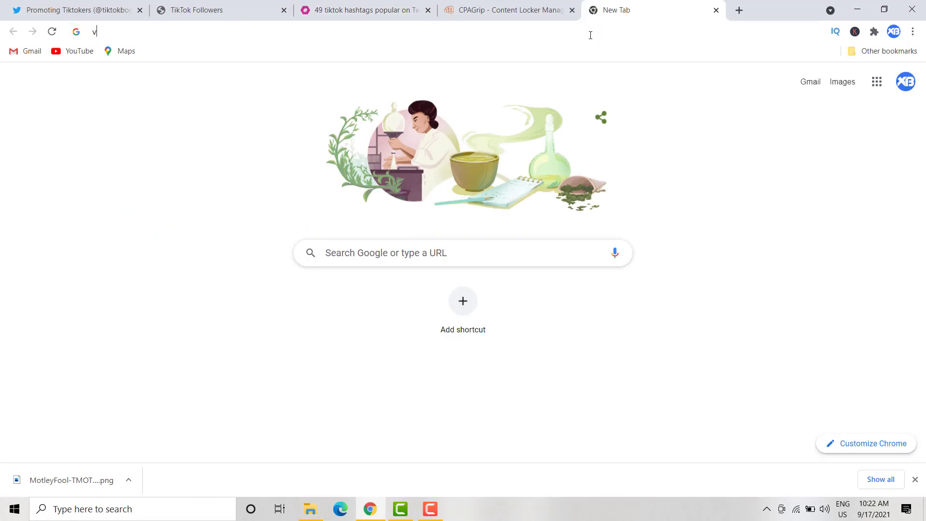
type("v")
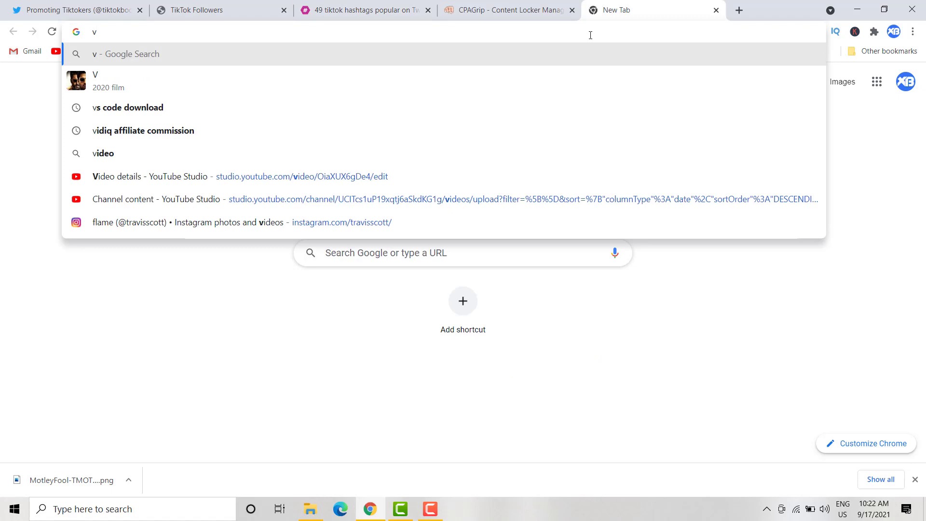
left_click(448, 106)
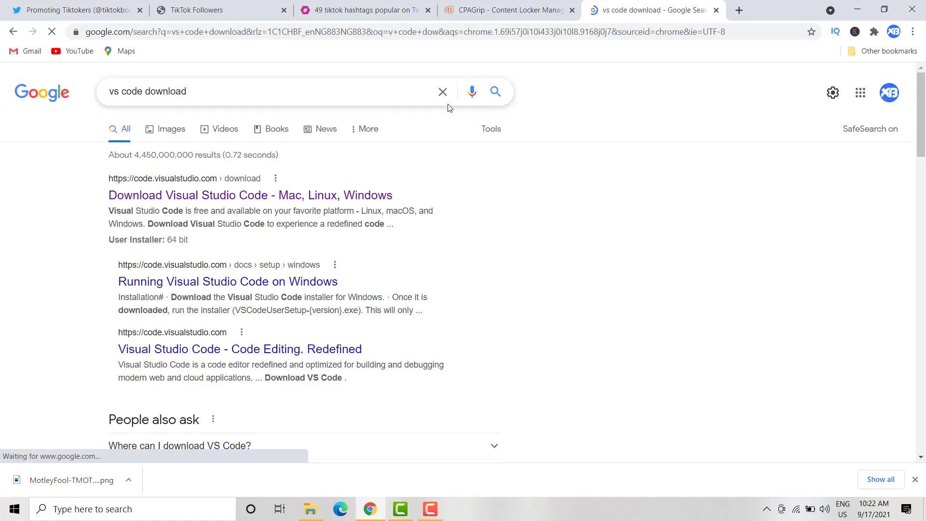
left_click(234, 197)
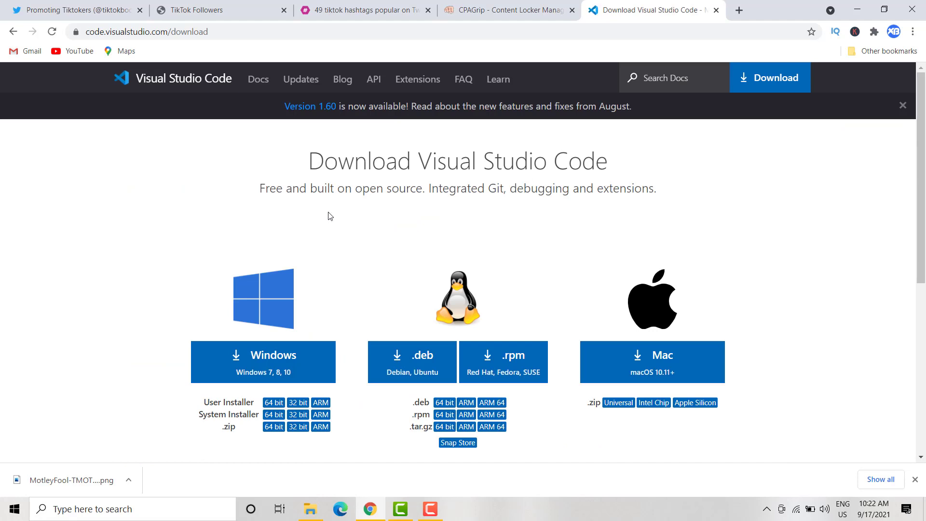
Look over the Visual Studio Code download options and check the generated Tiktok locker script in the CPAGrip code generator
scroll(328, 216, "down", 2)
scroll(328, 216, "down", 3)
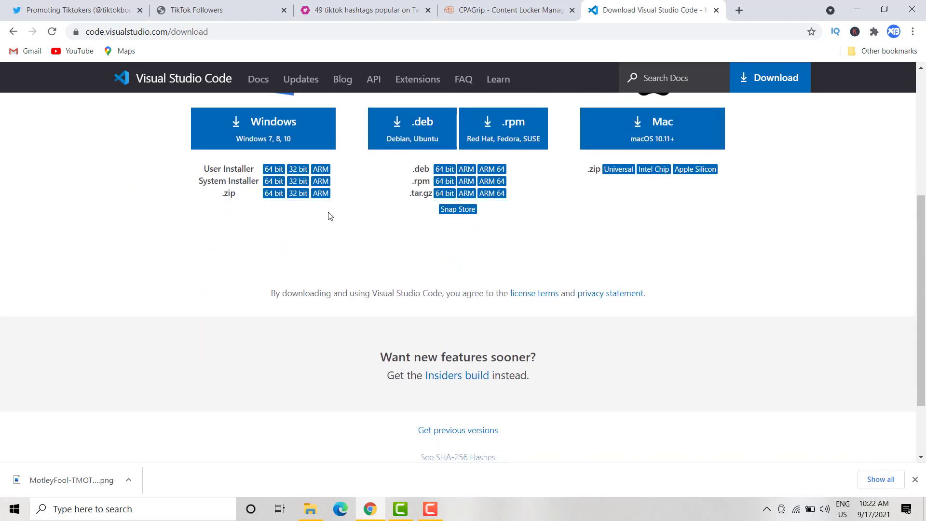
scroll(328, 216, "up", 3)
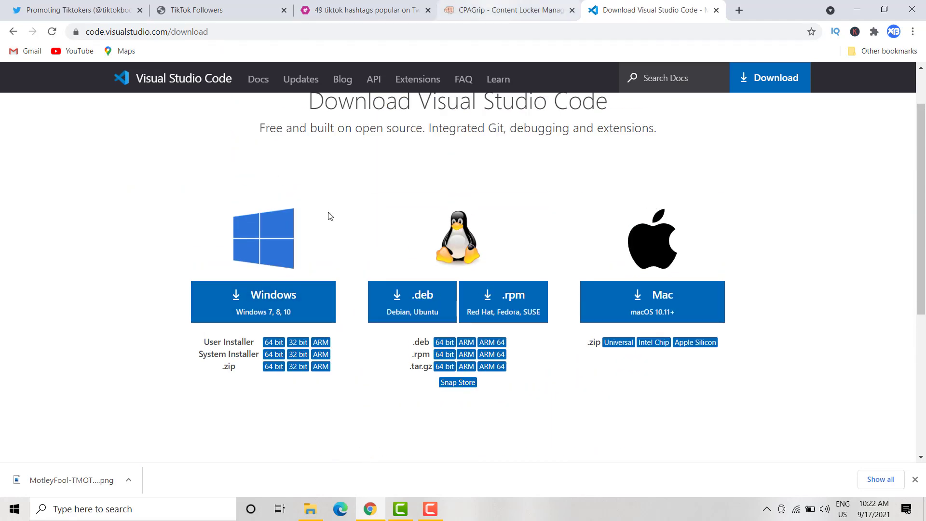
left_click(507, 7)
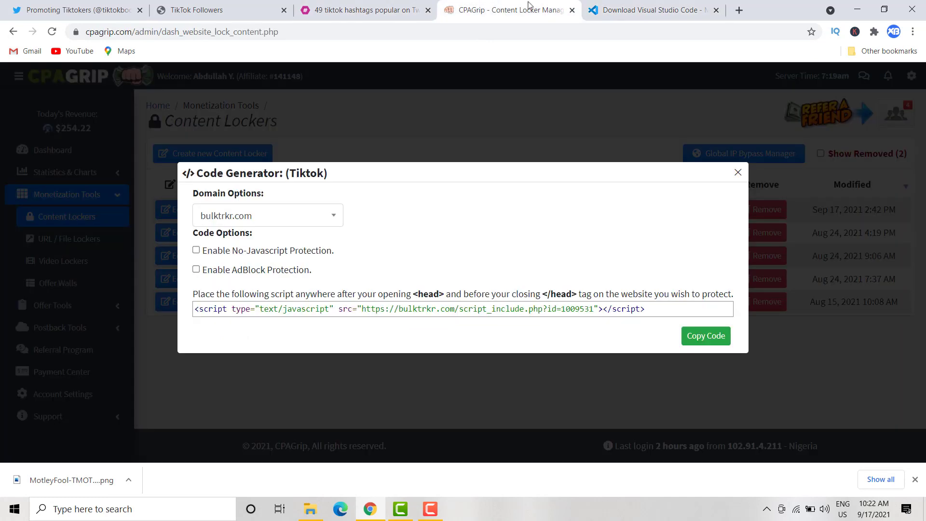
left_click(643, 4)
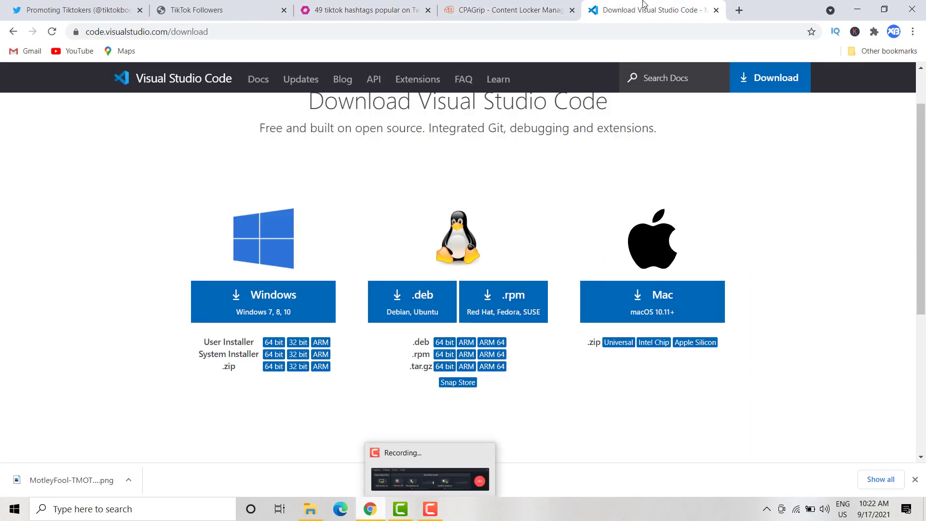
Return to the TikTok lp folder in File Explorer and open index.html with Visual Studio Code
mouse_move(311, 509)
left_click(305, 467)
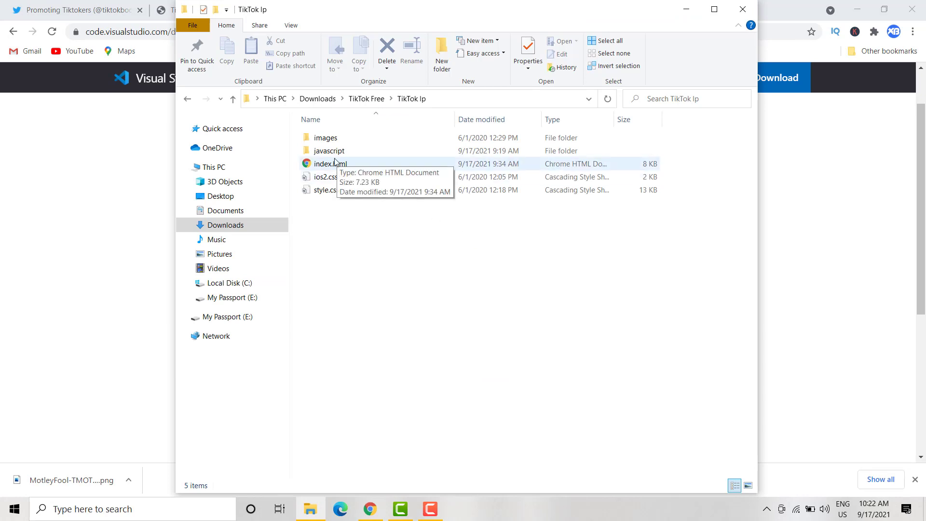
right_click(380, 166)
left_click(378, 167)
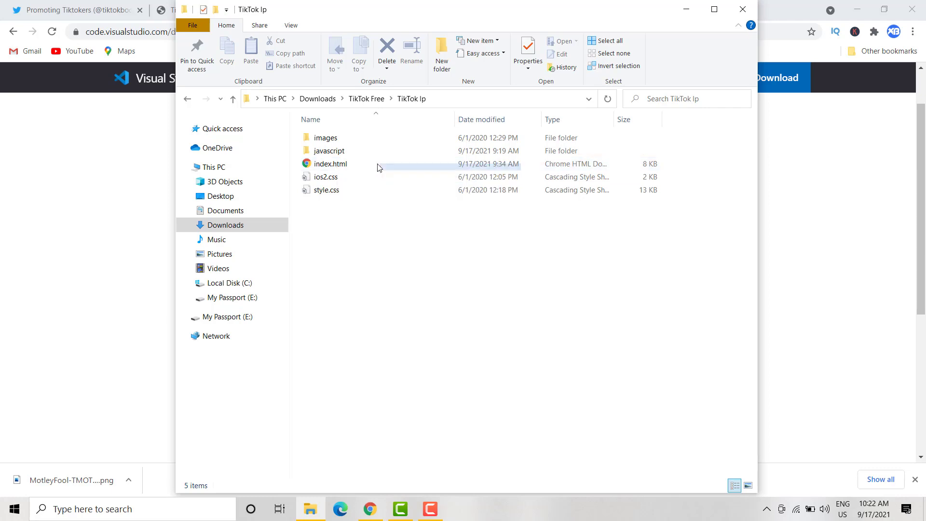
left_click(378, 167)
right_click(378, 167)
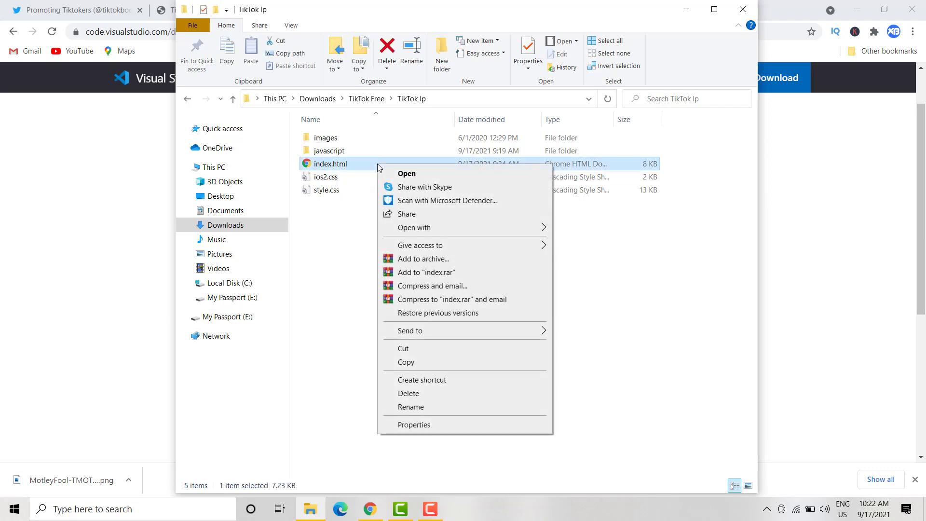
mouse_move(434, 228)
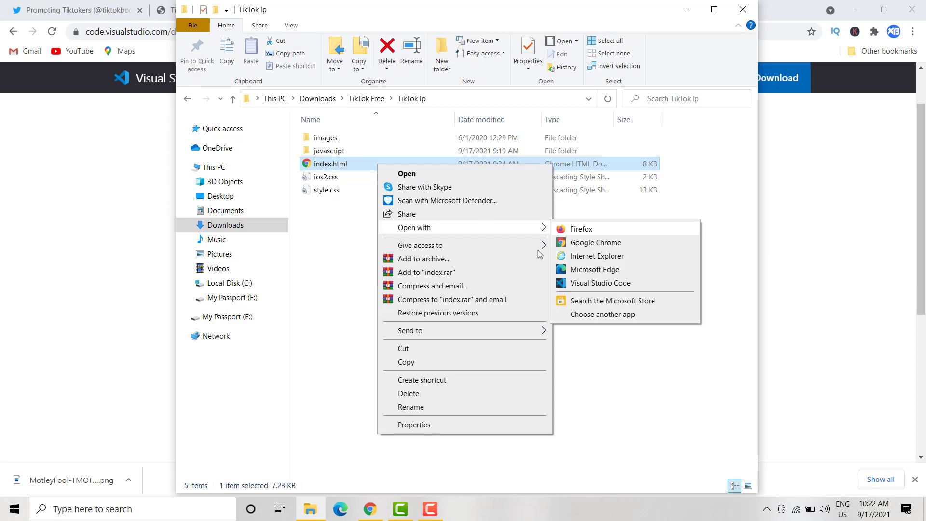
left_click(599, 283)
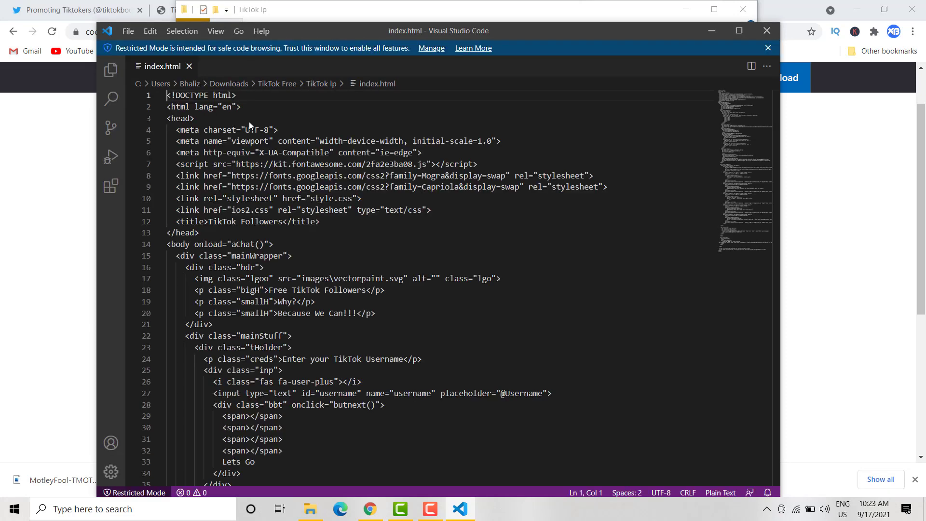
Place the copied bulktrkr.com locker script on its own line just before the closing body tag of index.html, and highlight it for review
scroll(249, 122, "down", 13)
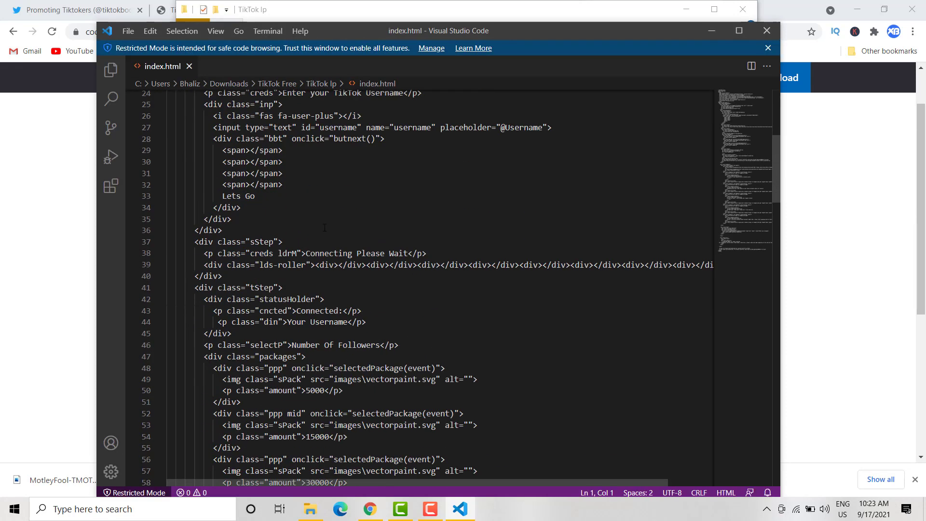
scroll(325, 227, "down", 20)
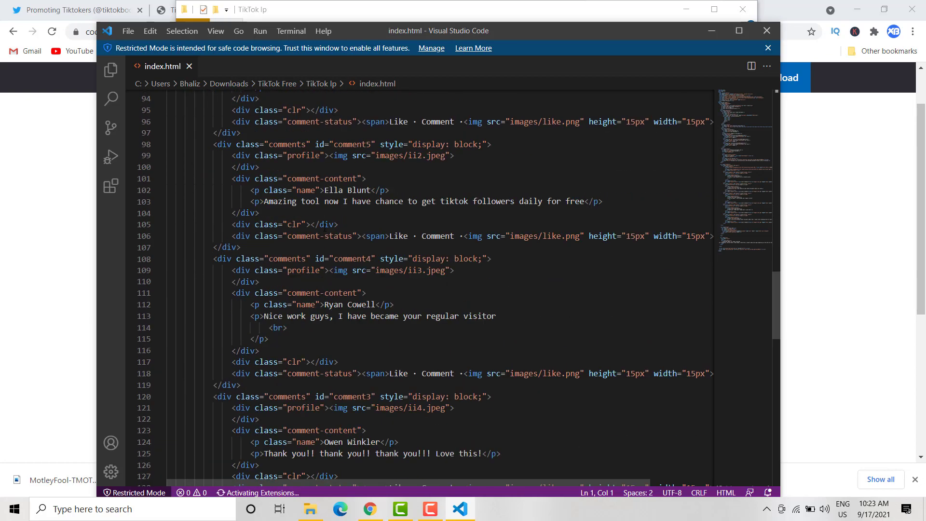
scroll(325, 228, "down", 12)
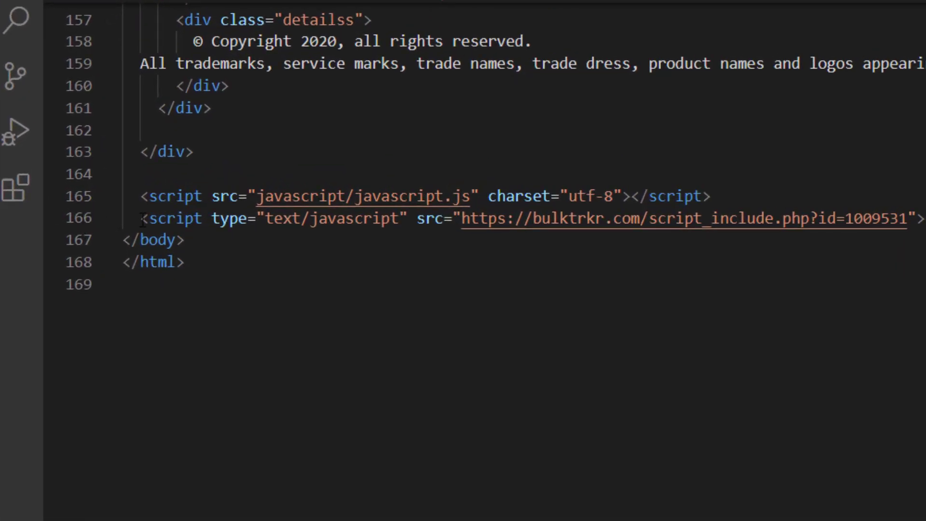
left_click_drag(140, 218, 203, 218)
key("ctrl+l")
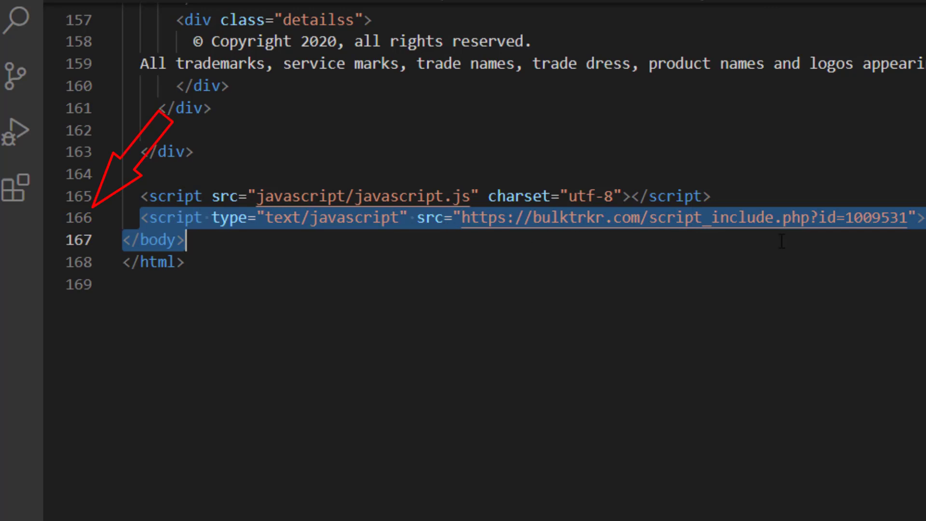
key("shift+Left")
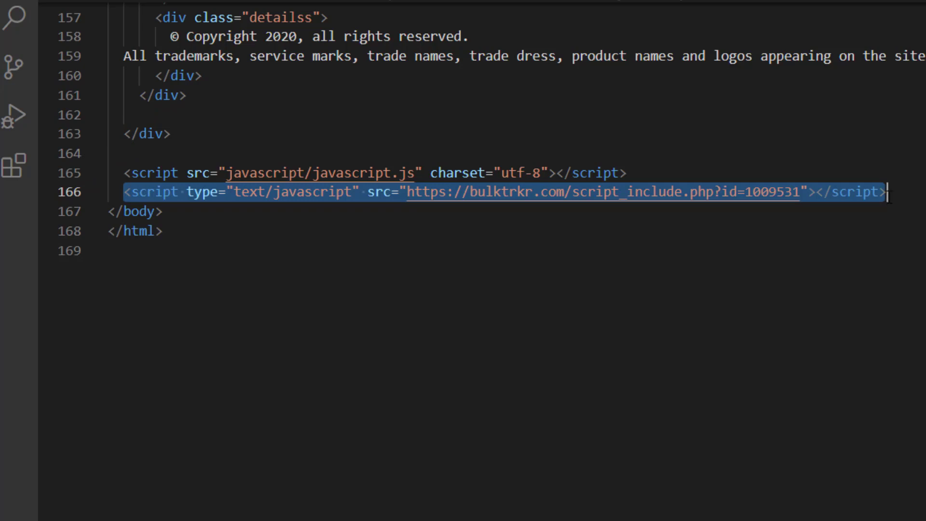
left_click(889, 195)
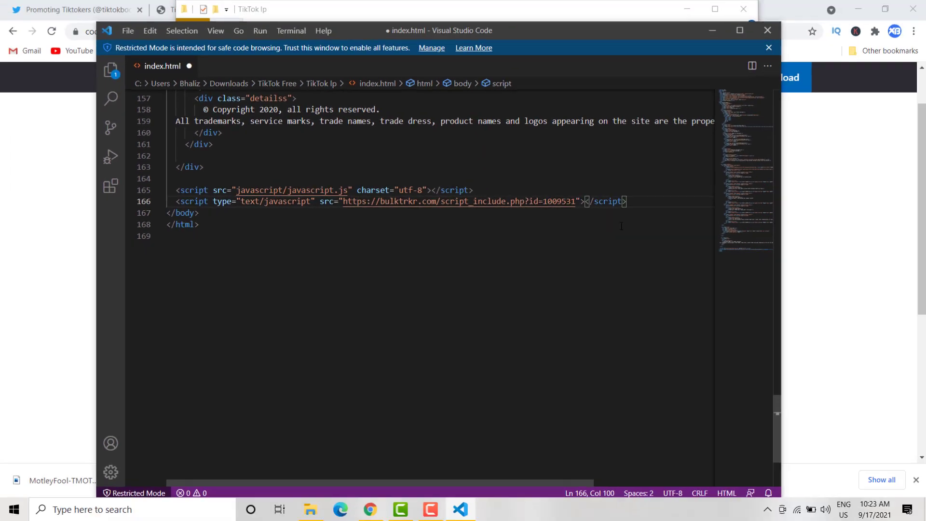
left_click(875, 243)
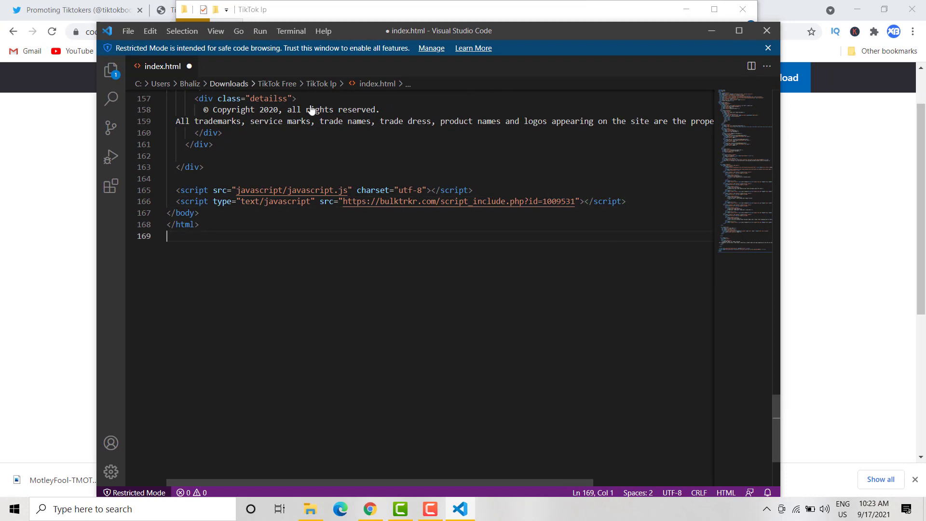
Save the edited index.html and switch back to Chrome
left_click(127, 31)
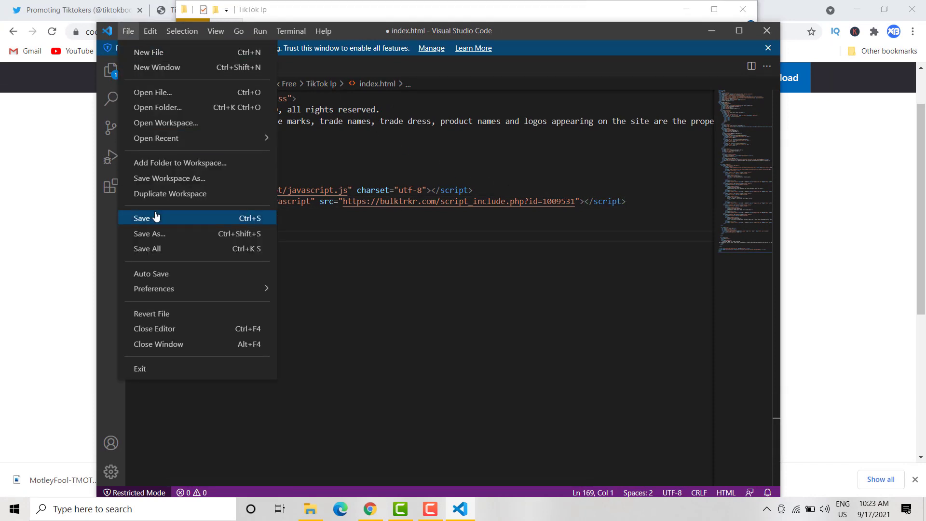
left_click(202, 216)
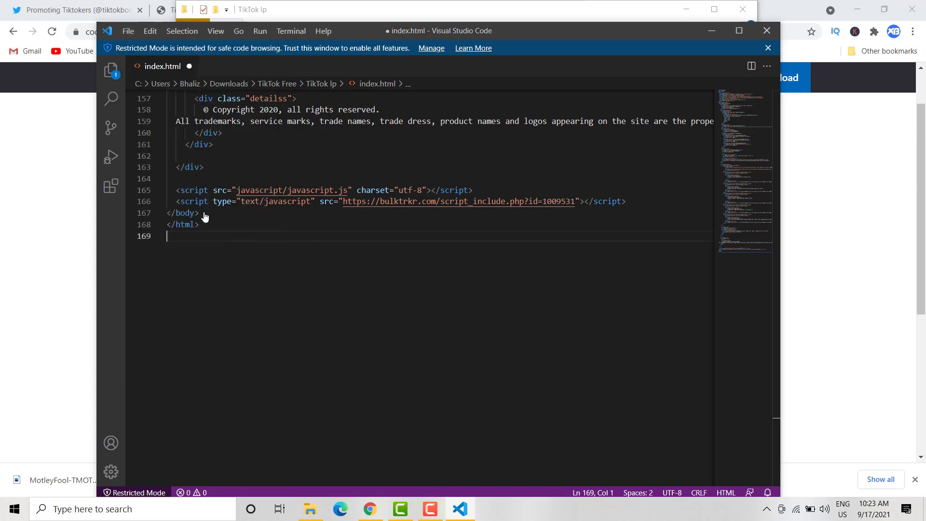
left_click(56, 276)
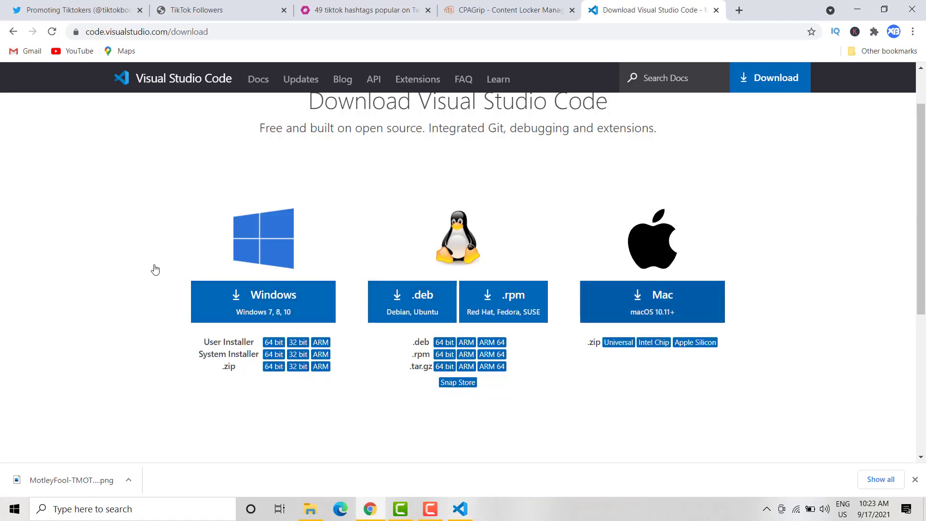
scroll(495, 227, "up", 2)
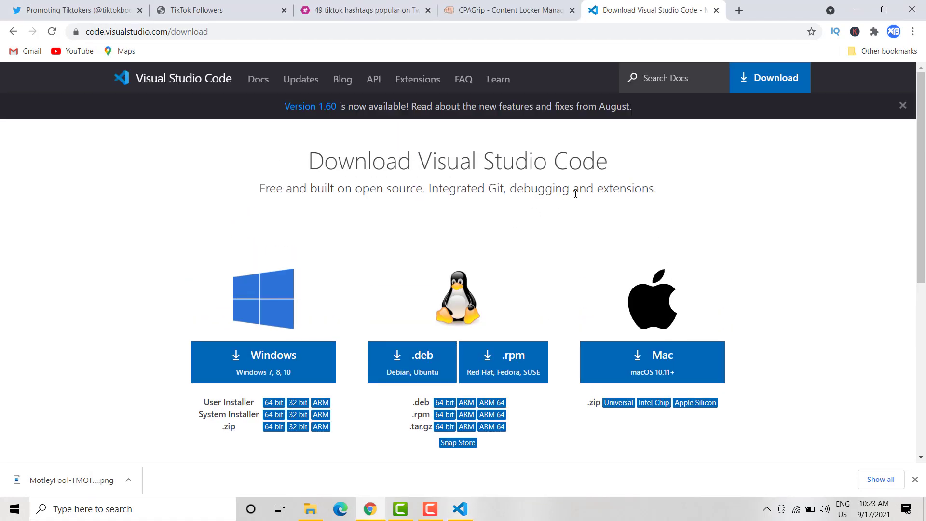
left_click(207, 10)
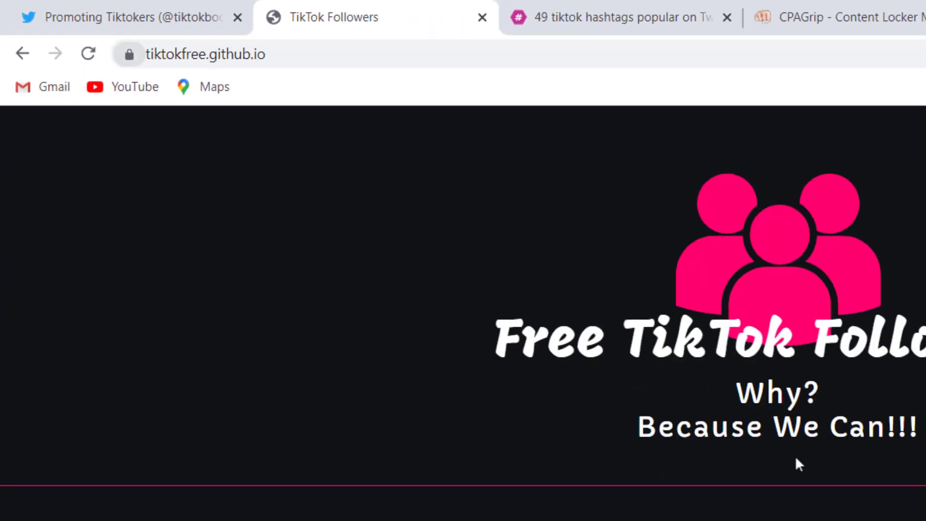
scroll(800, 465, "down", 3)
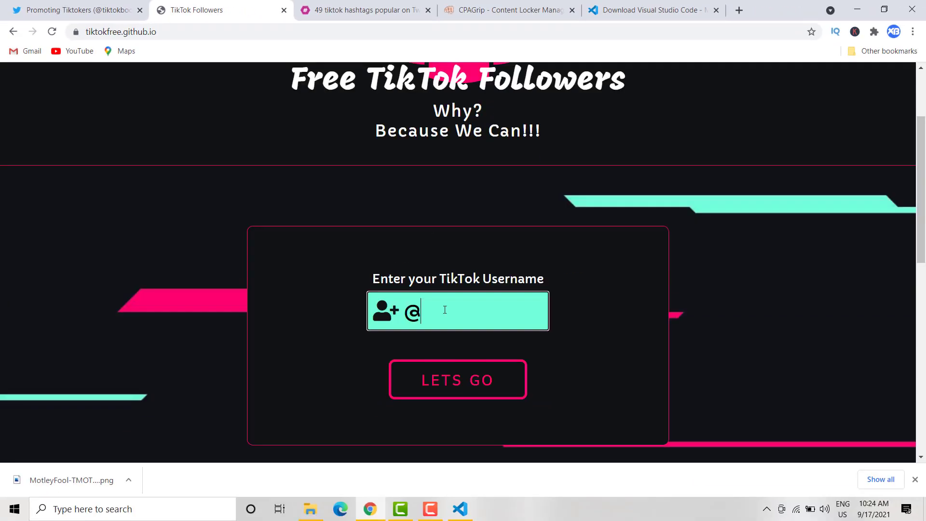
type("xbmarket")
type("ing")
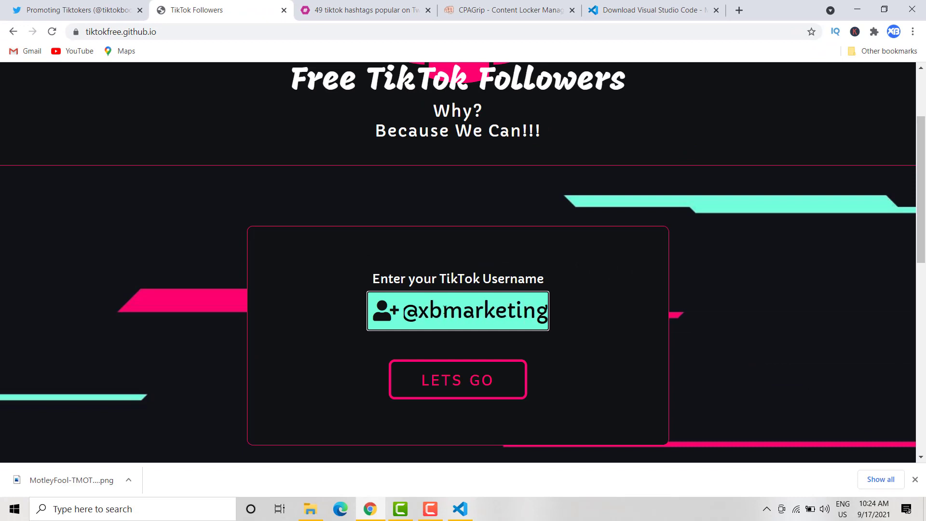
left_click(489, 386)
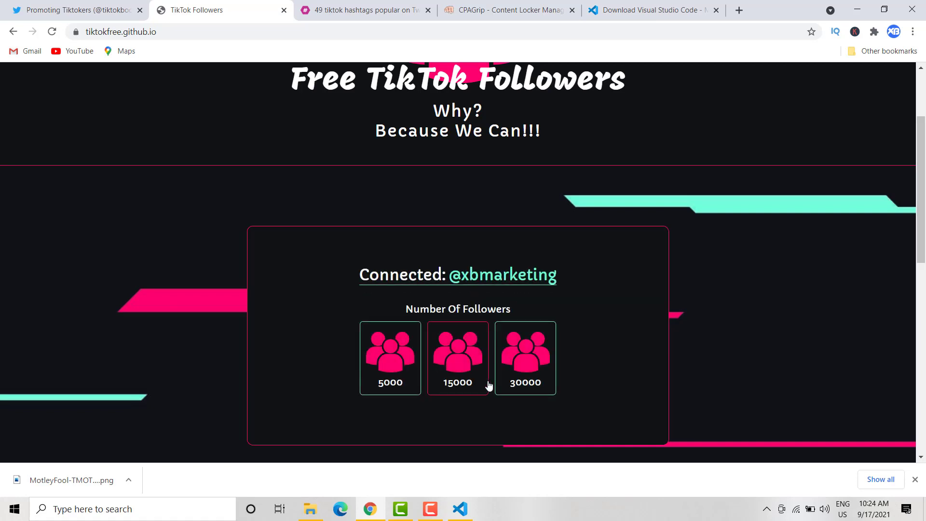
Choose the 5000 followers package and look over the progress bar, user comments and live chat
scroll(471, 358, "down", 2)
left_click(398, 246)
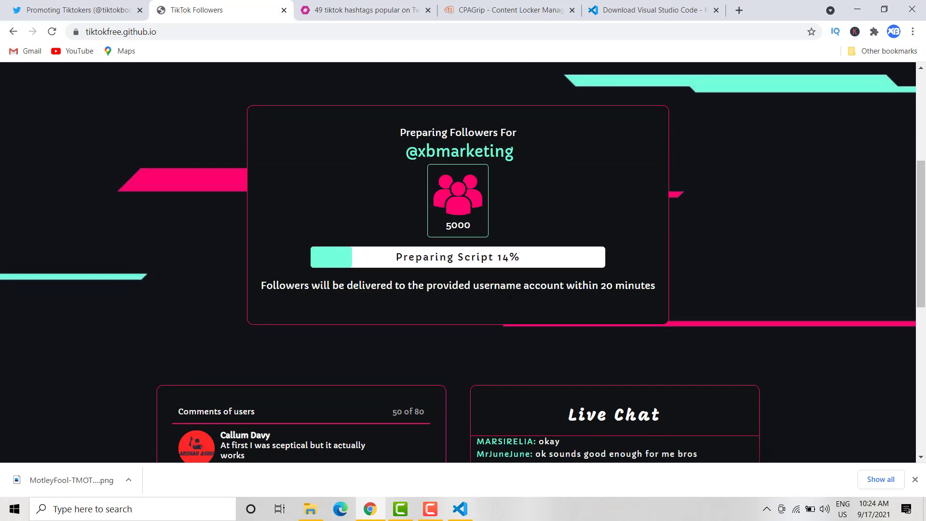
scroll(484, 304, "down", 1)
scroll(483, 302, "up", 1)
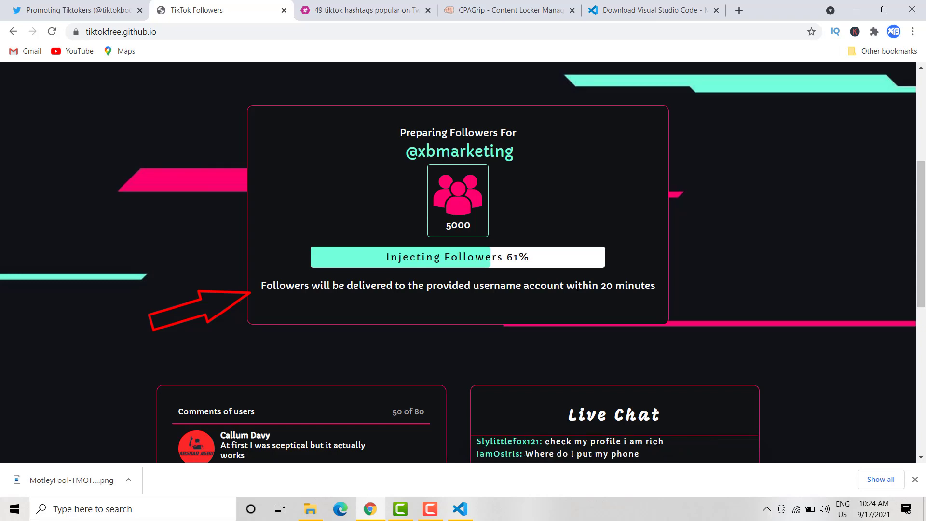
scroll(579, 287, "down", 2)
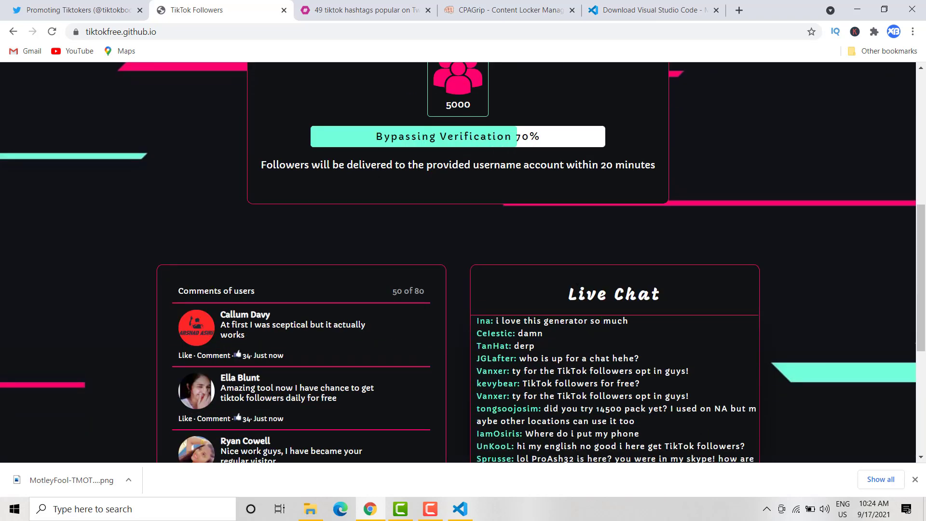
Look over the content locker popup on the TikTok Followers page and open its "Enter Now to Get a Bitcoin!" offer
scroll(578, 292, "down", 1)
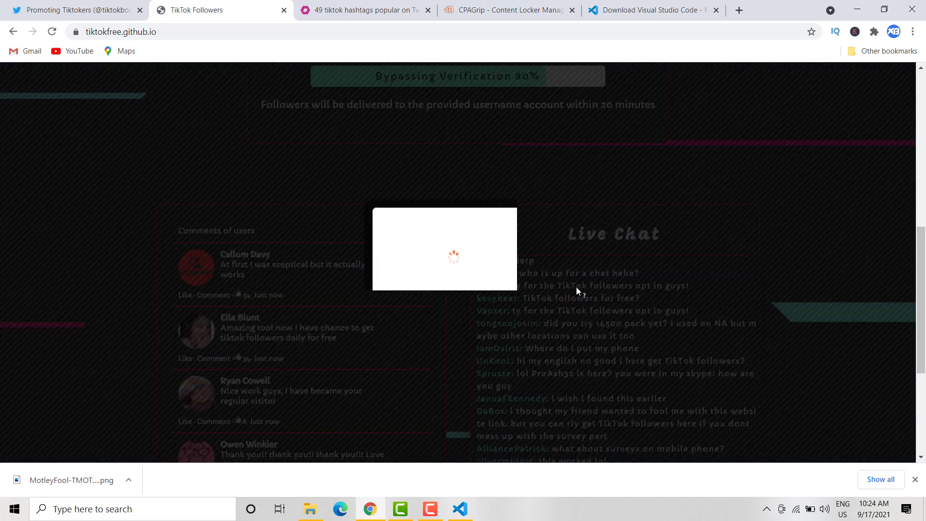
scroll(442, 216, "up", 1)
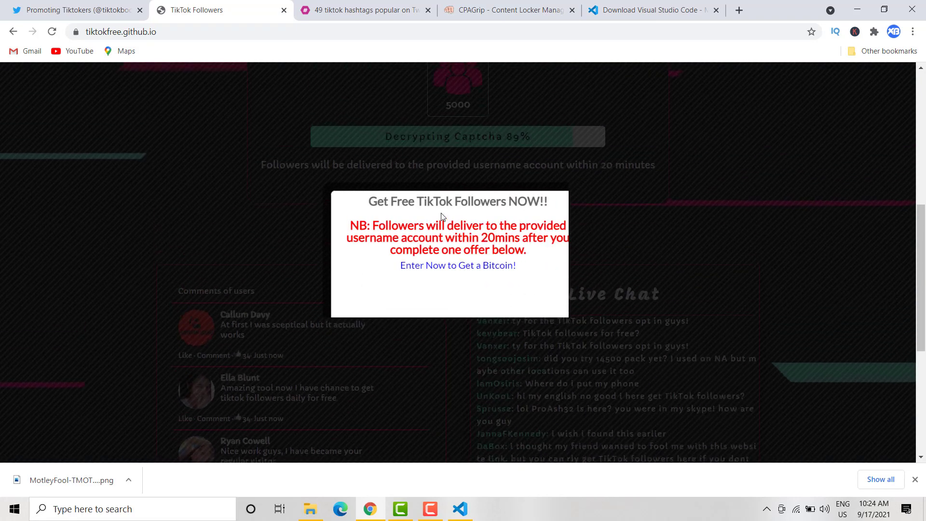
scroll(441, 217, "up", 1)
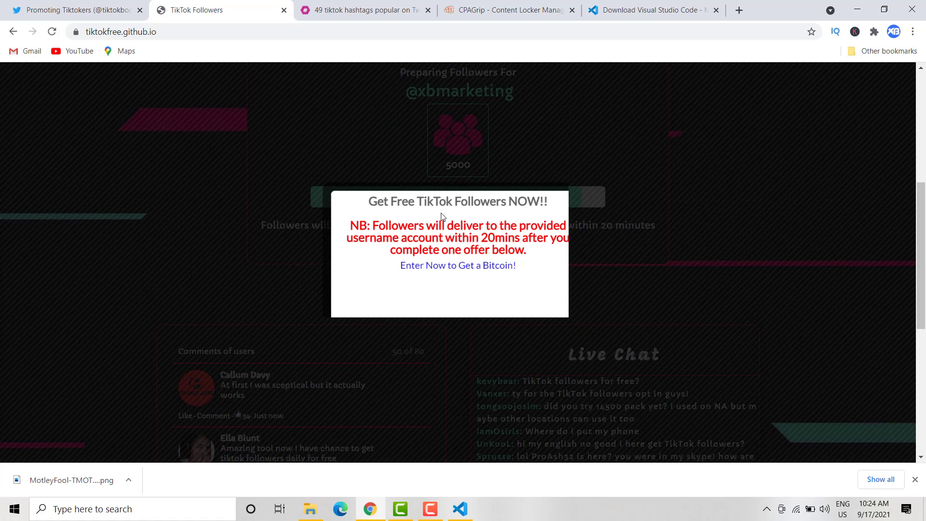
scroll(440, 215, "up", 1)
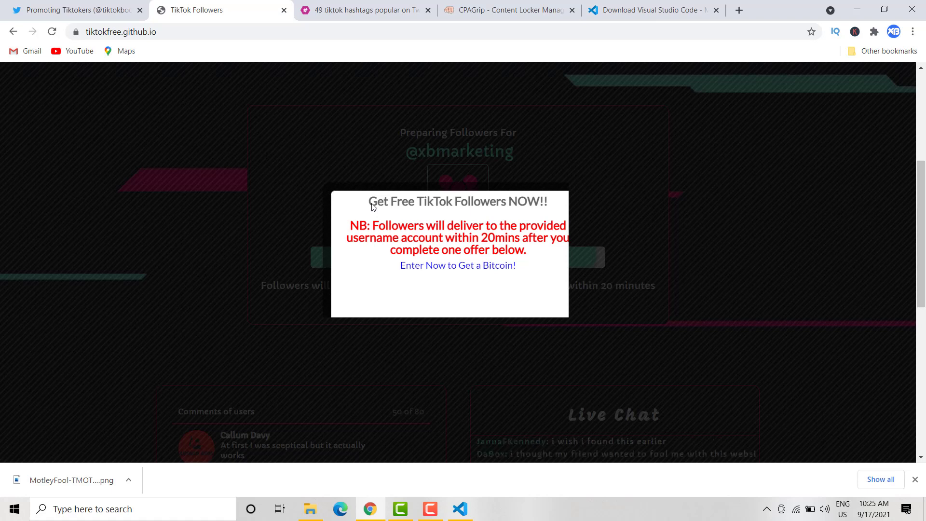
left_click(458, 271)
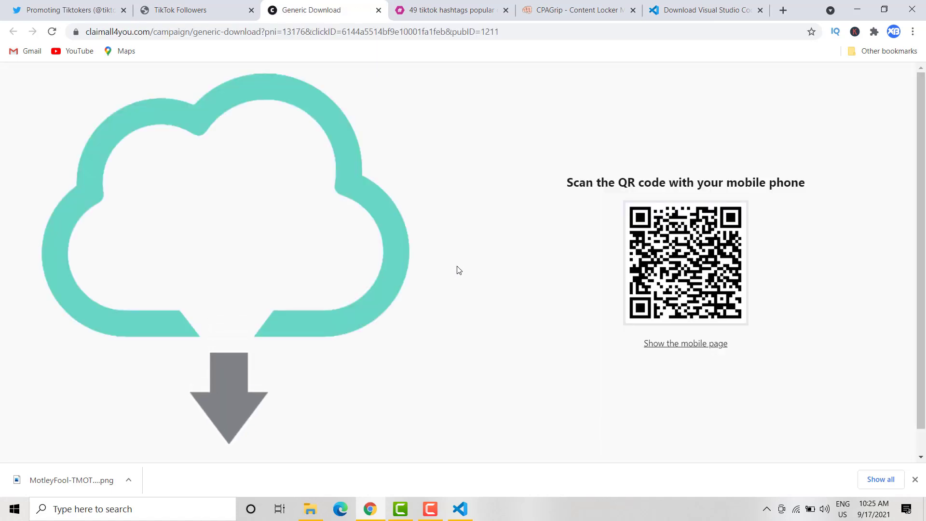
Examine the offer page's QR code and SMS terms, comparing it with the content locker on the TikTok Followers page
scroll(457, 270, "up", 1)
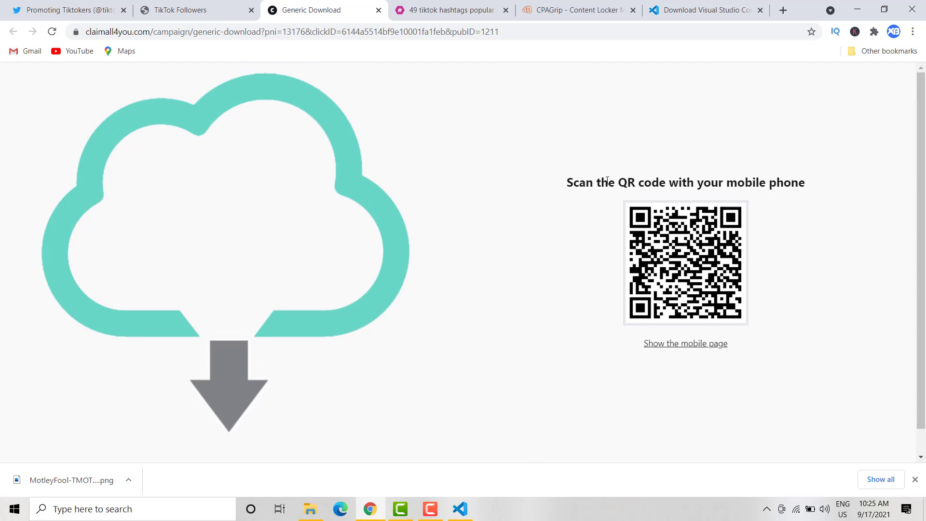
left_click(191, 9)
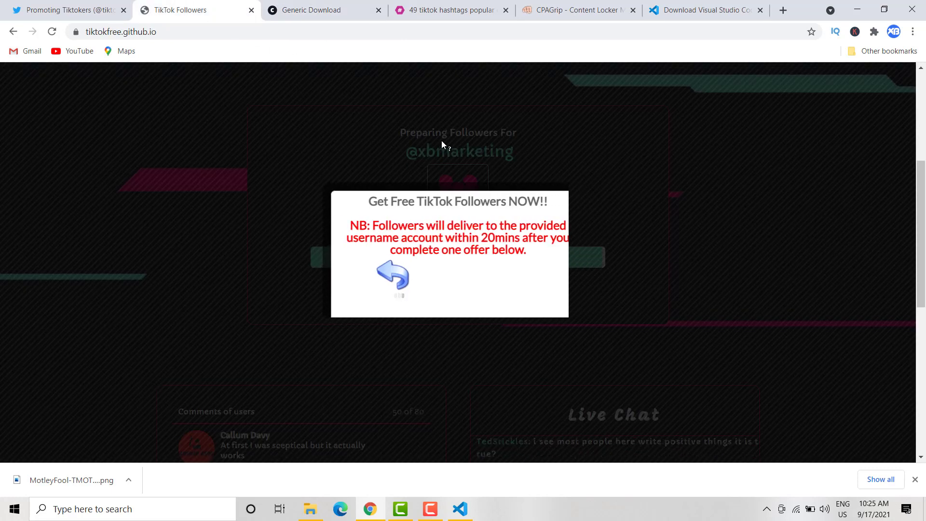
left_click(323, 9)
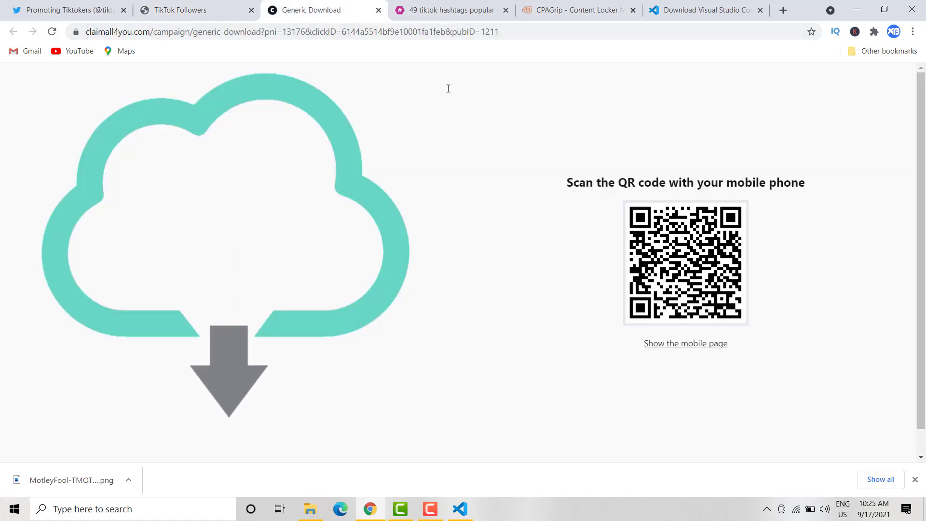
scroll(787, 321, "down", 1)
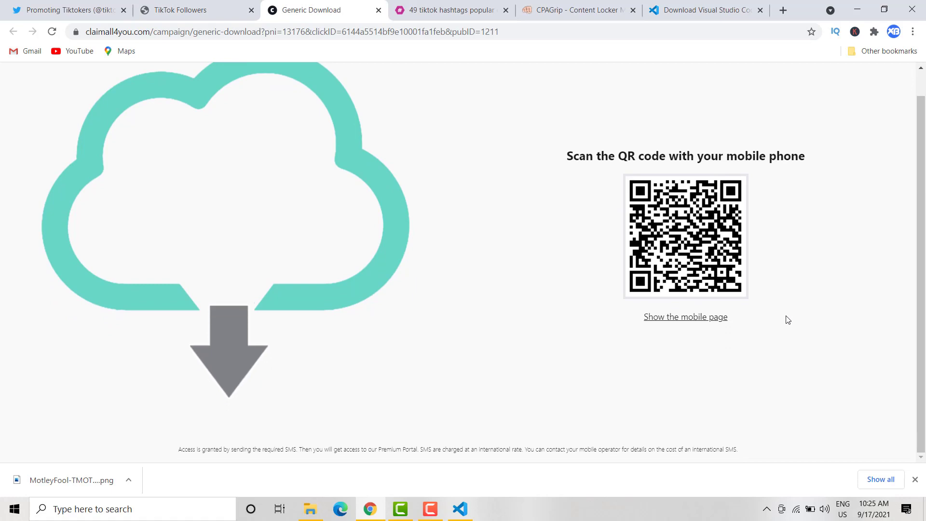
scroll(755, 305, "up", 1)
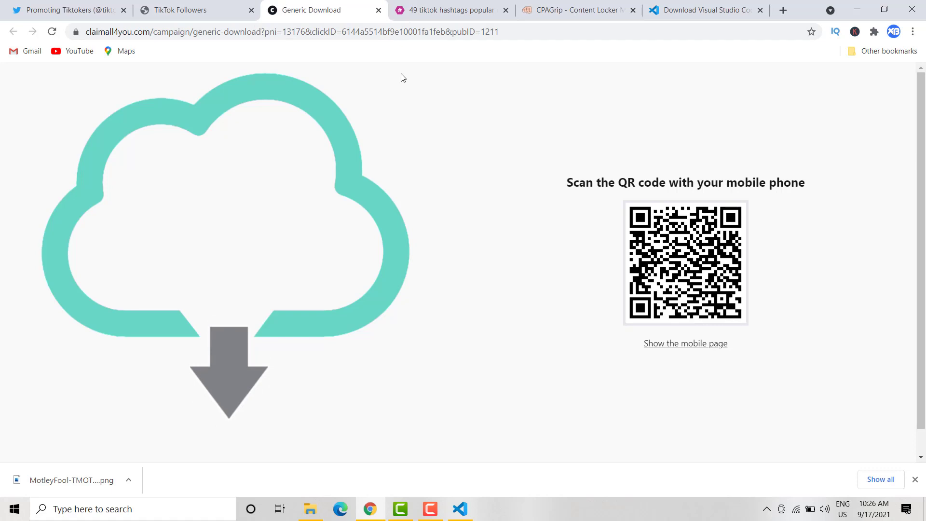
left_click(187, 8)
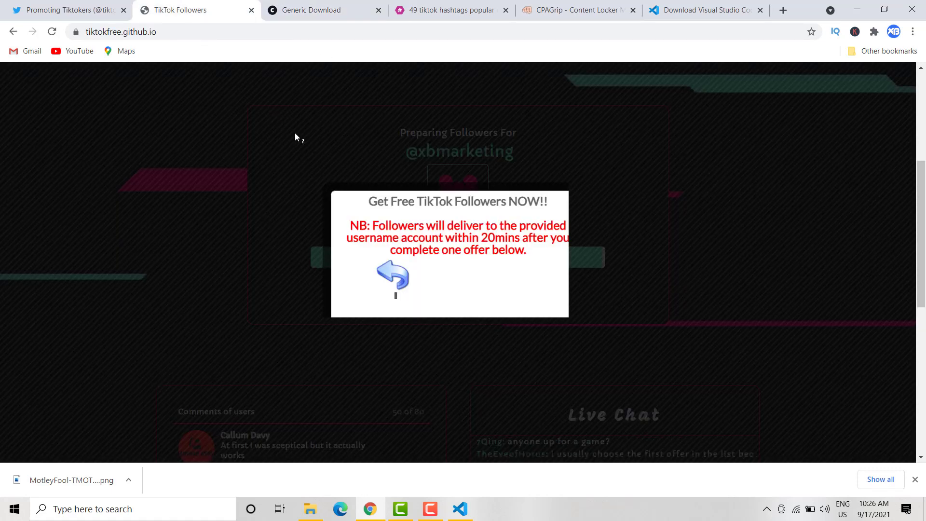
left_click(331, 6)
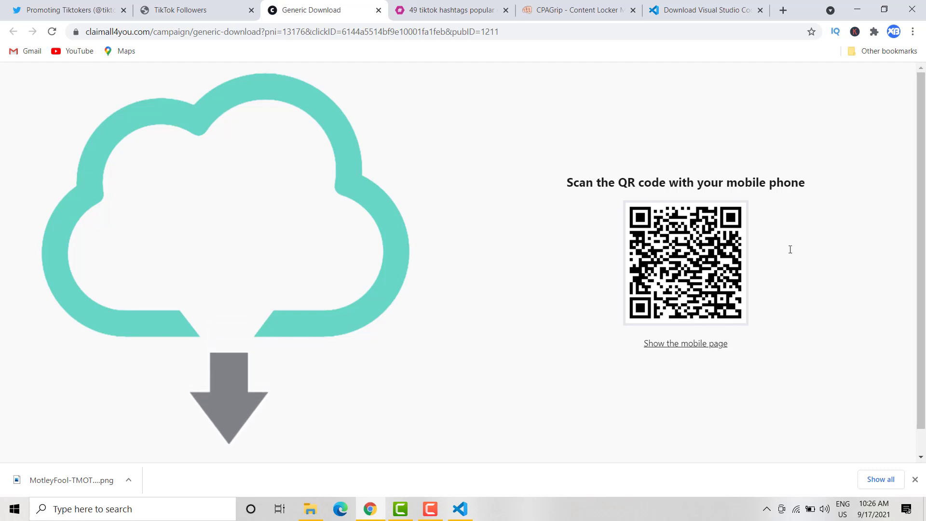
Review the drafted #tiktok tweet on Twitter, starting from and returning to the locked TikTok Followers page
left_click(193, 11)
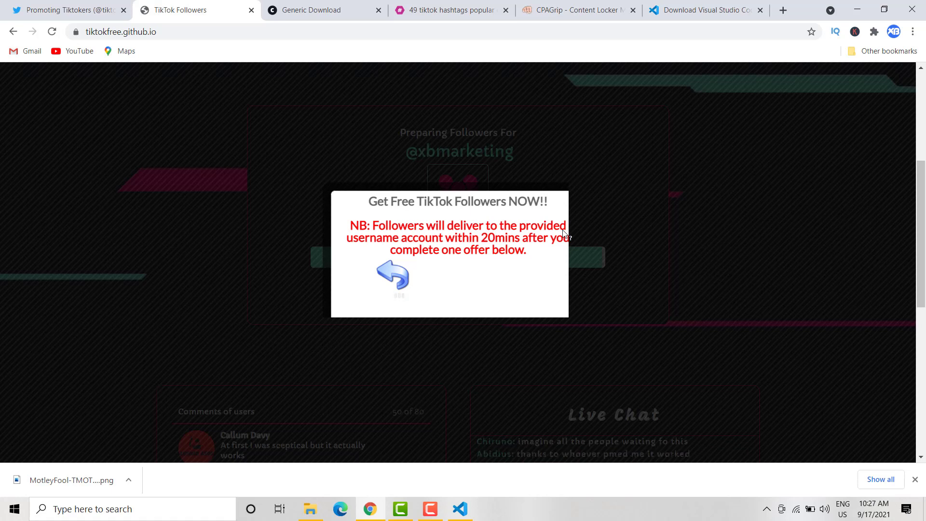
left_click(72, 8)
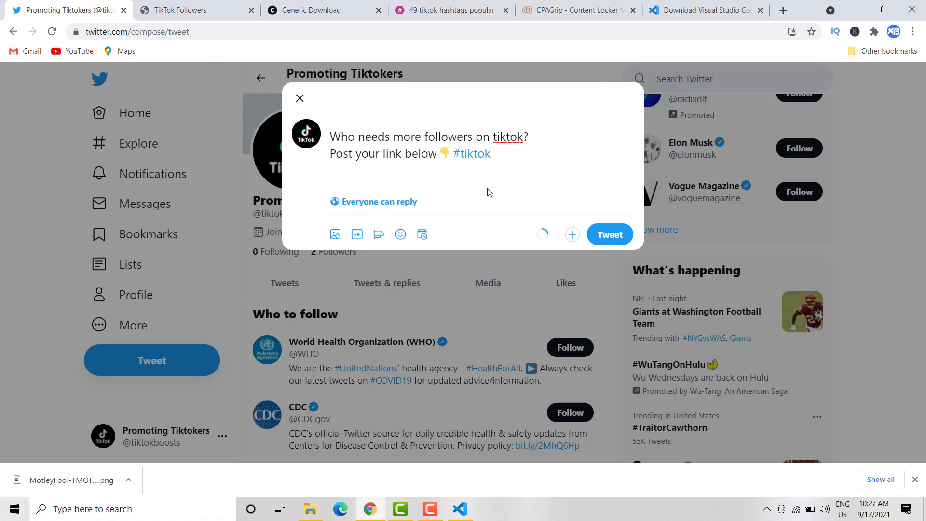
left_click(176, 6)
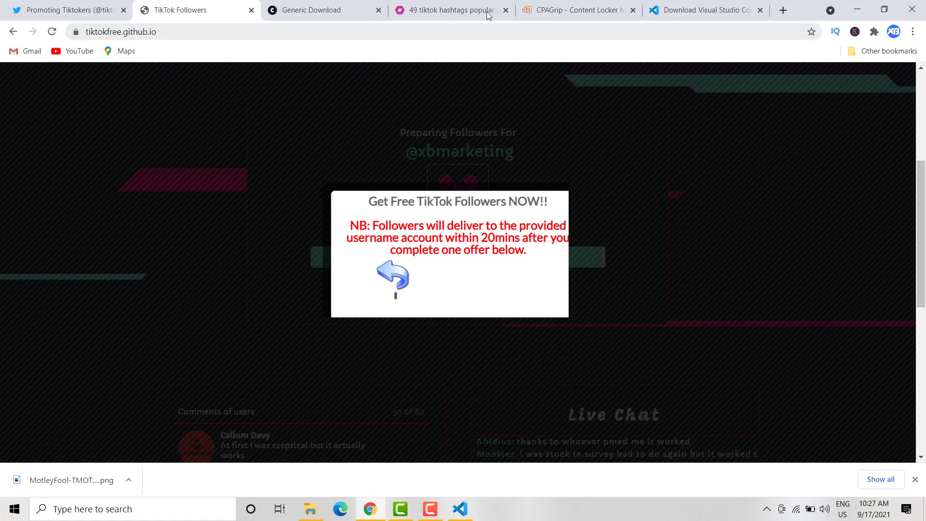
Switch to Visual Studio Code, review the index.html code from the locker script upward, and return to the TikTok Followers page in Chrome
left_click(687, 6)
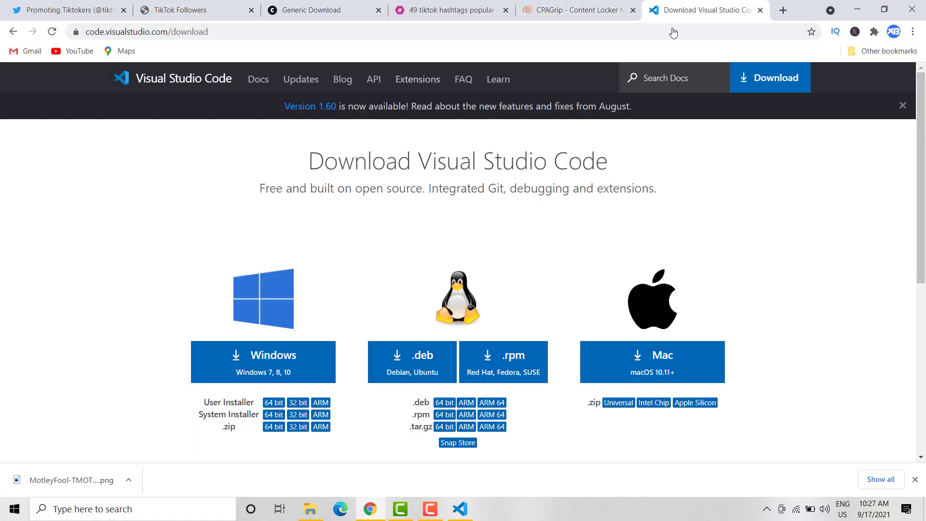
mouse_move(460, 509)
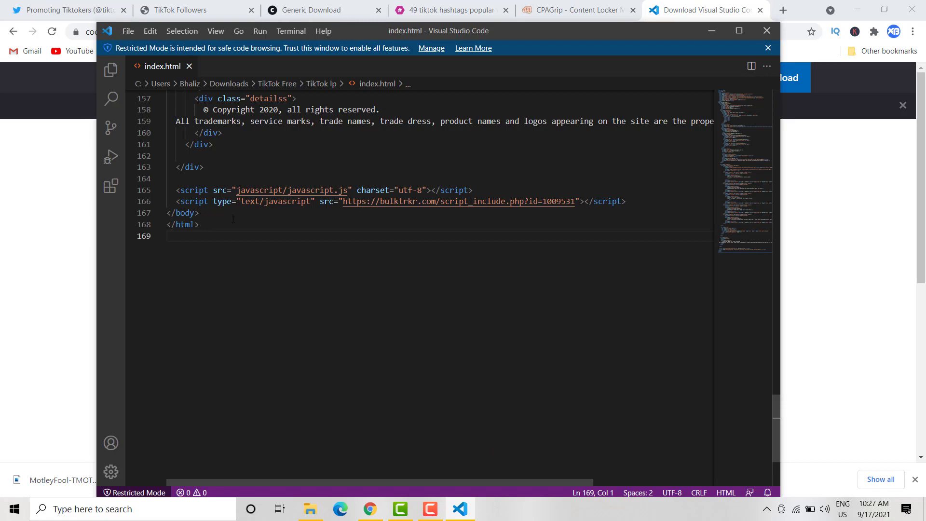
scroll(233, 218, "up", 15)
scroll(233, 217, "up", 10)
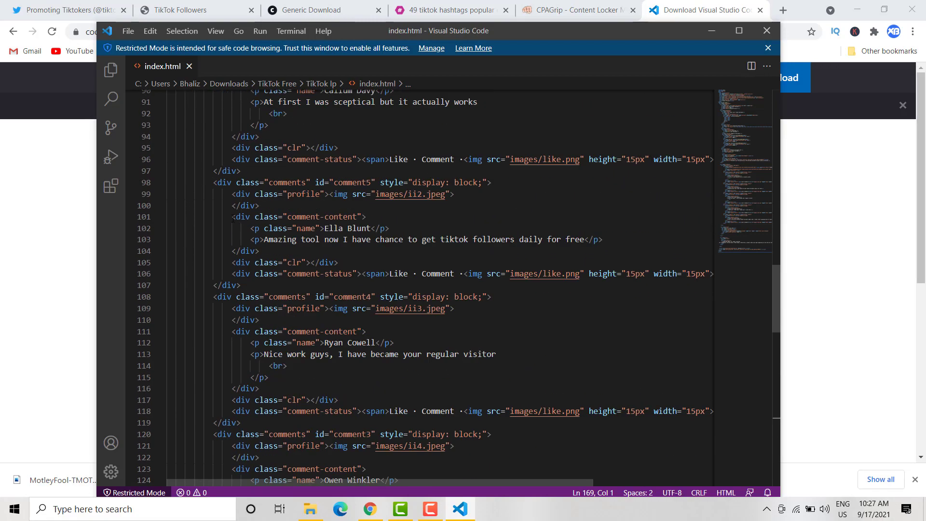
left_click(47, 108)
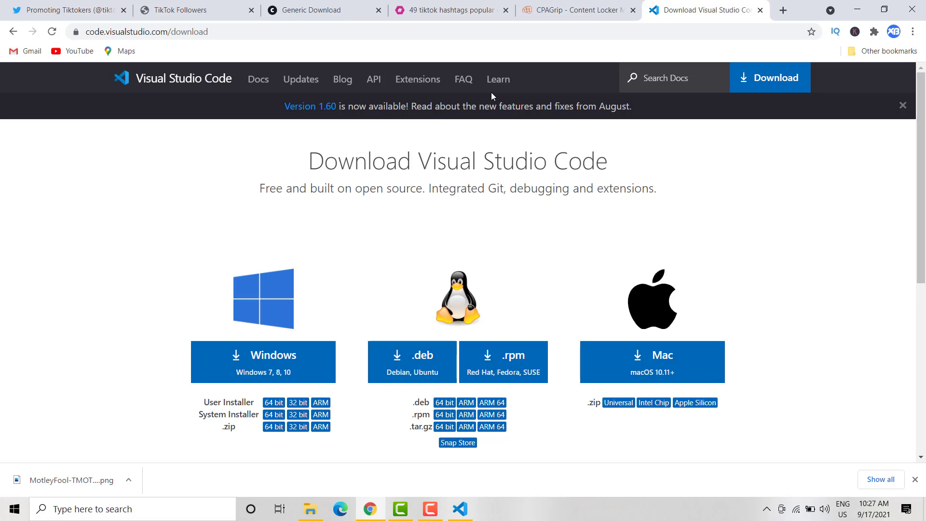
left_click(206, 4)
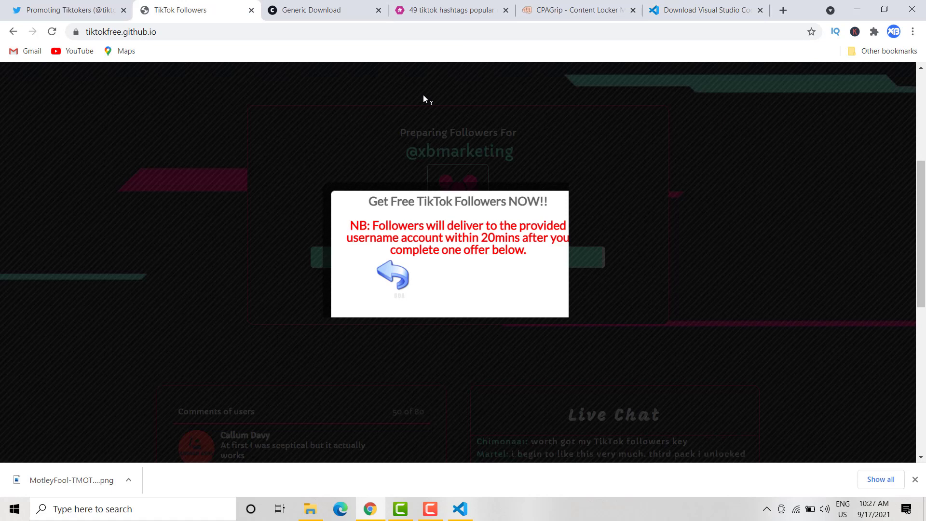